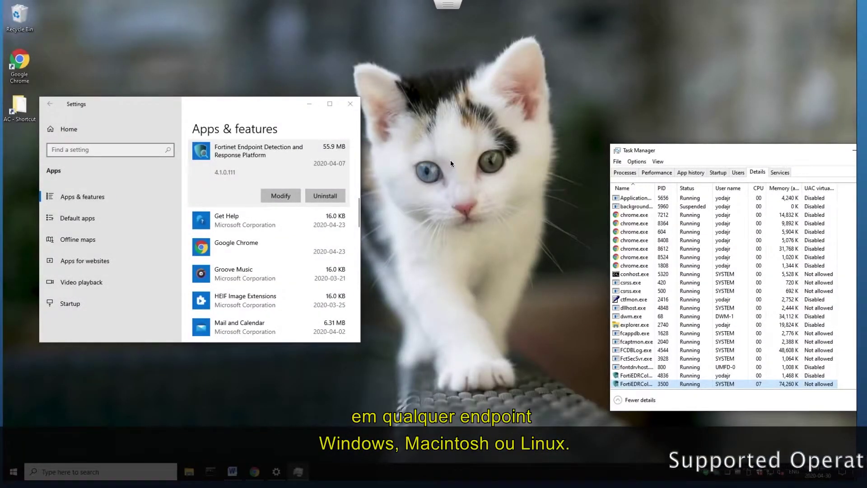
Draw arrows at the Fortinet Endpoint Detection and Response Platform app and the FortiEDRCol process.
left_click_drag(454, 160, 346, 159)
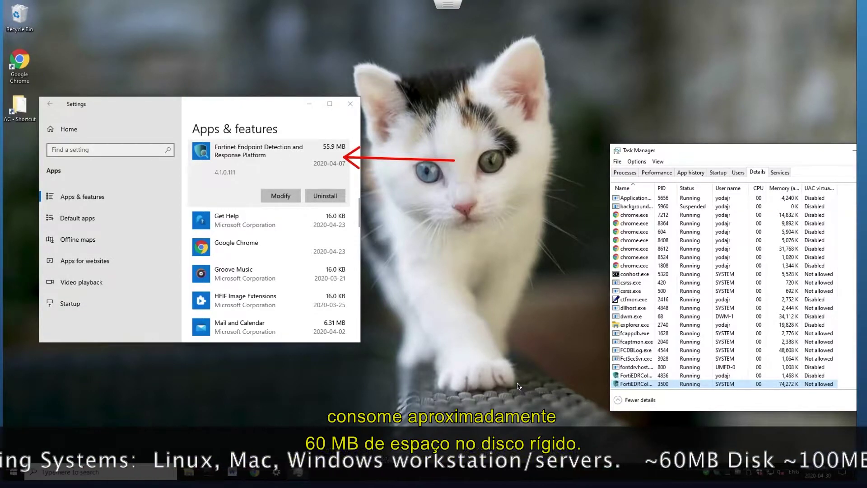
left_click_drag(515, 383, 610, 383)
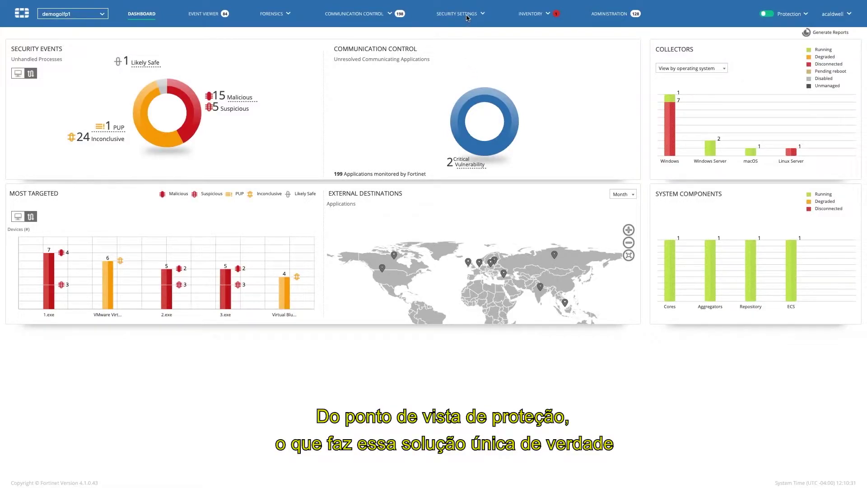
Go to Security Settings > Security Policies to list the FortiEDR policies.
left_click(473, 17)
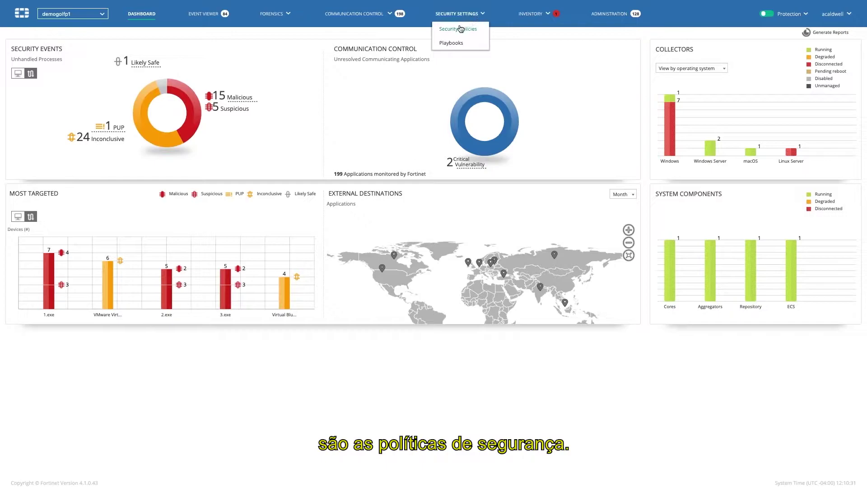
left_click(457, 29)
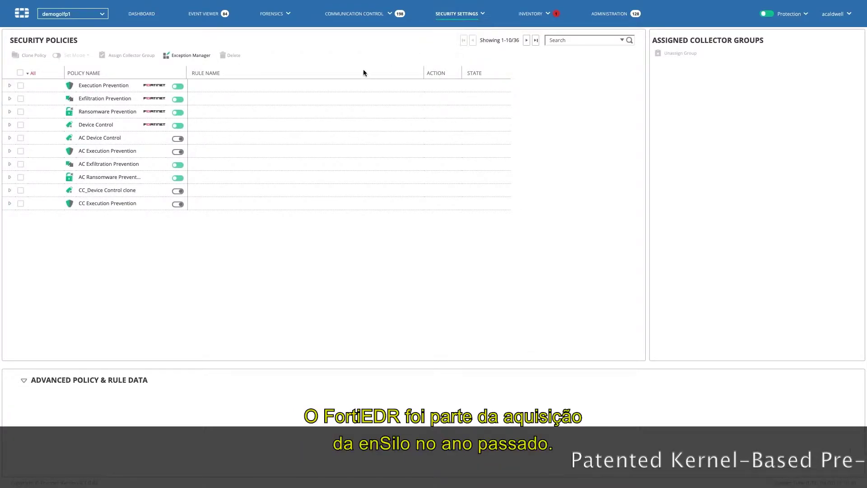
right_click(248, 137)
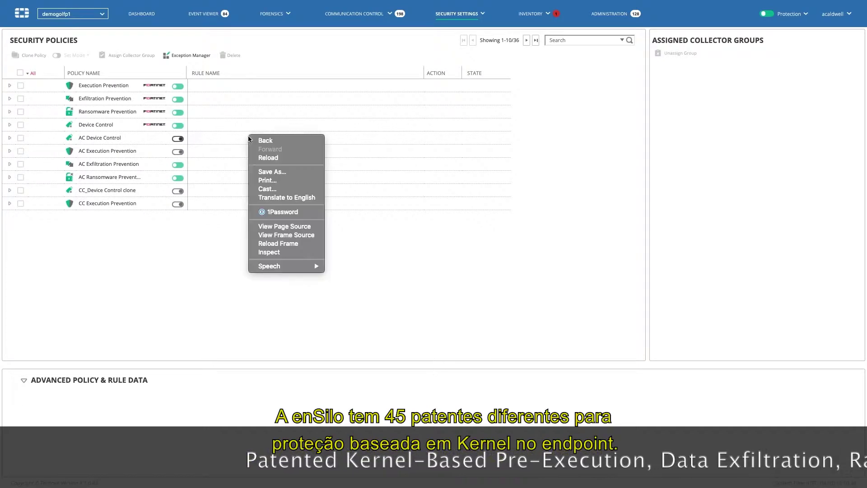
left_click(207, 134)
Outline the Execution, Exfiltration, Ransomware Prevention and Device Control policy rows with a rectangle.
left_click_drag(207, 133, 57, 79)
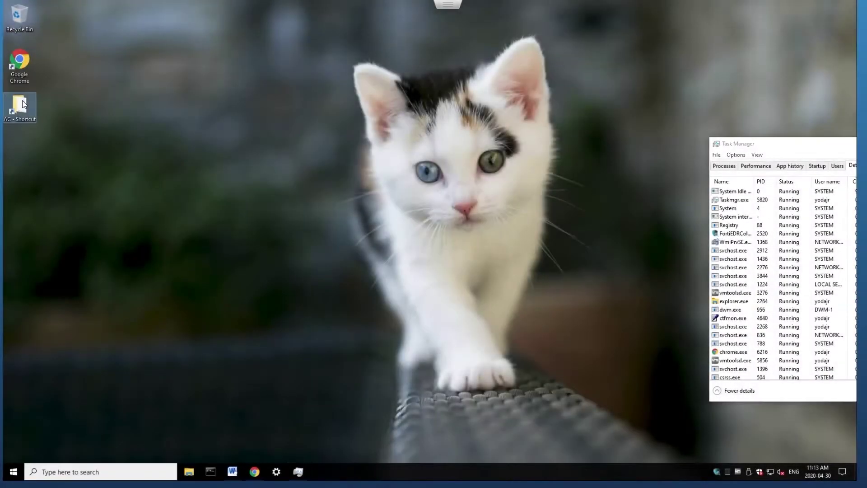
Extract LiveSamples.7z in the AC folder with 7-Zip Extract Here, entering the archive password.
double_click(23, 104)
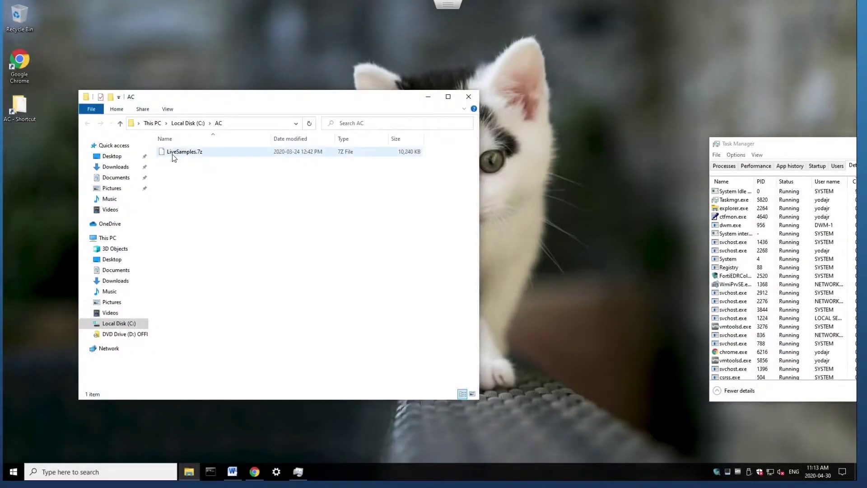
left_click(172, 156)
right_click(172, 156)
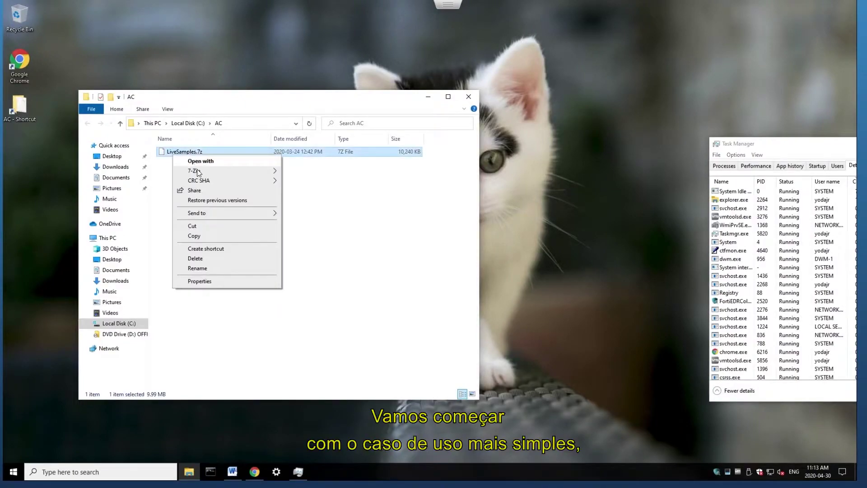
mouse_move(198, 173)
left_click(325, 201)
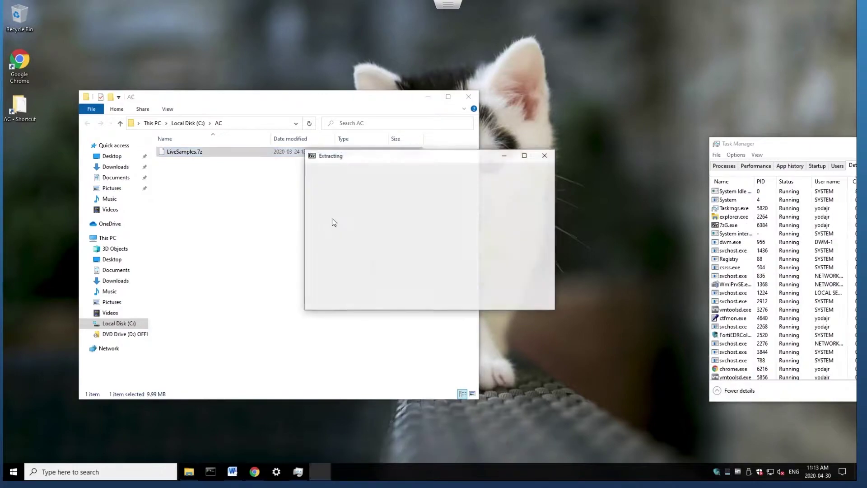
type("i")
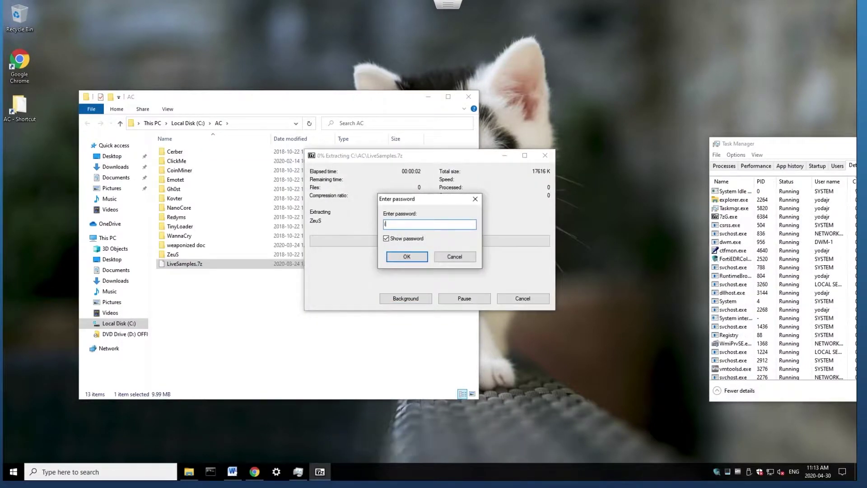
type("nfected")
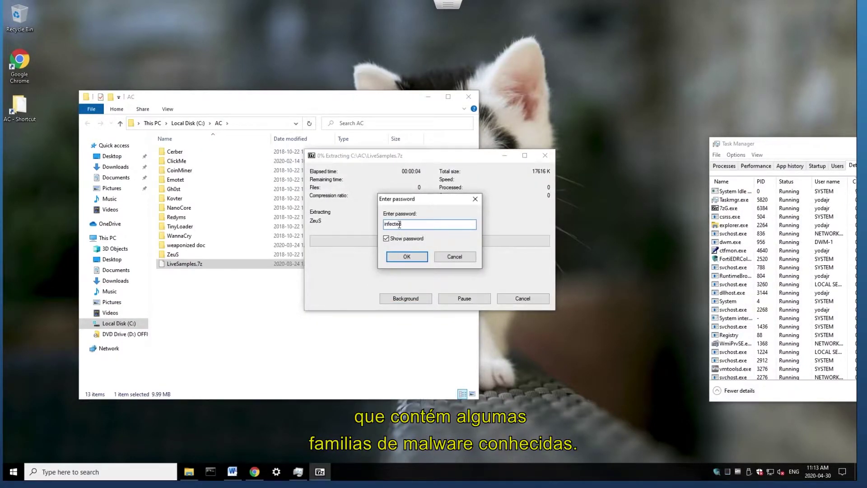
key("Return")
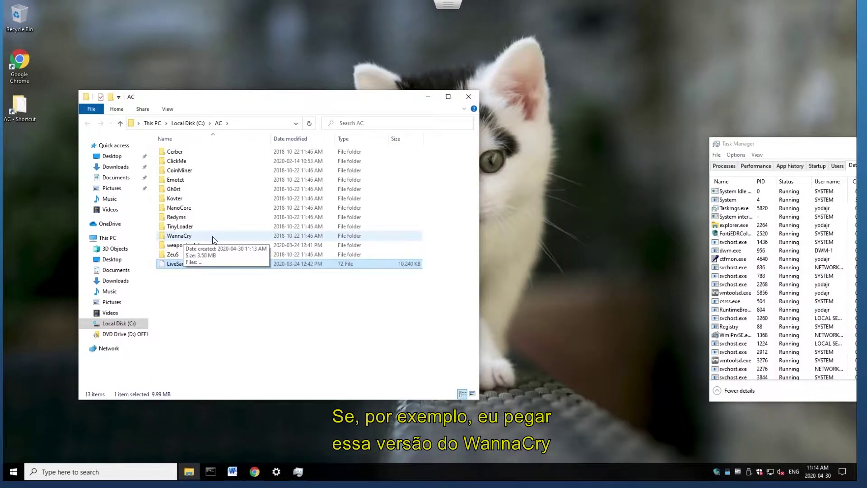
Rename the first file in the WannaCry folder to 0-wannacry.exe.
double_click(213, 240)
left_click(206, 153)
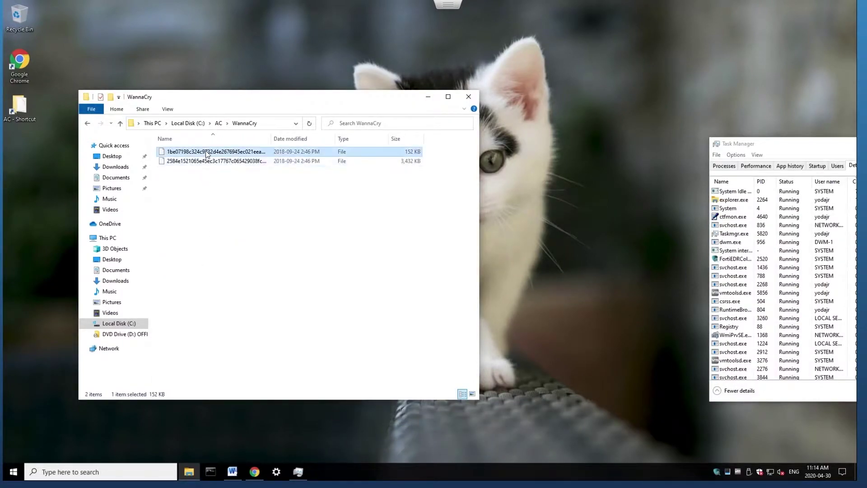
left_click(215, 150)
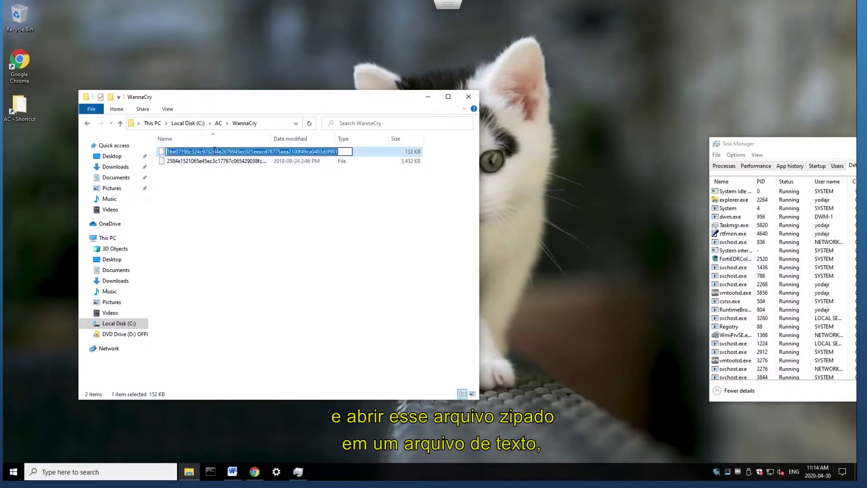
type("0-wan")
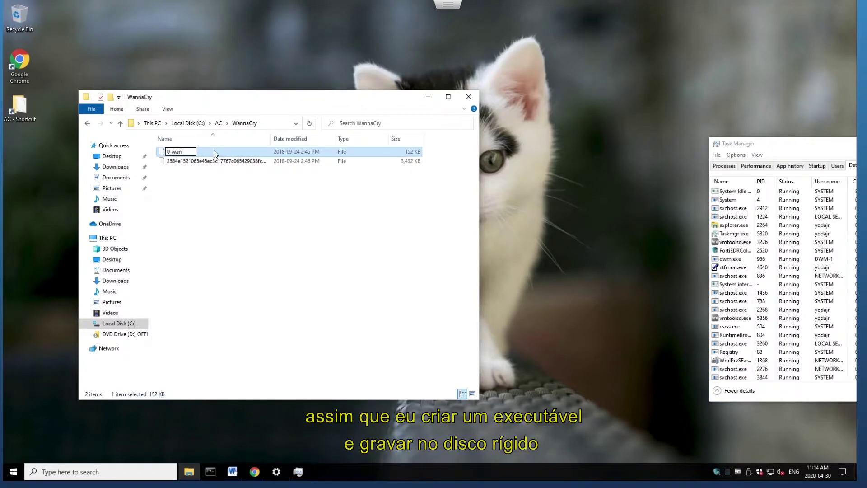
type("nacry.exe")
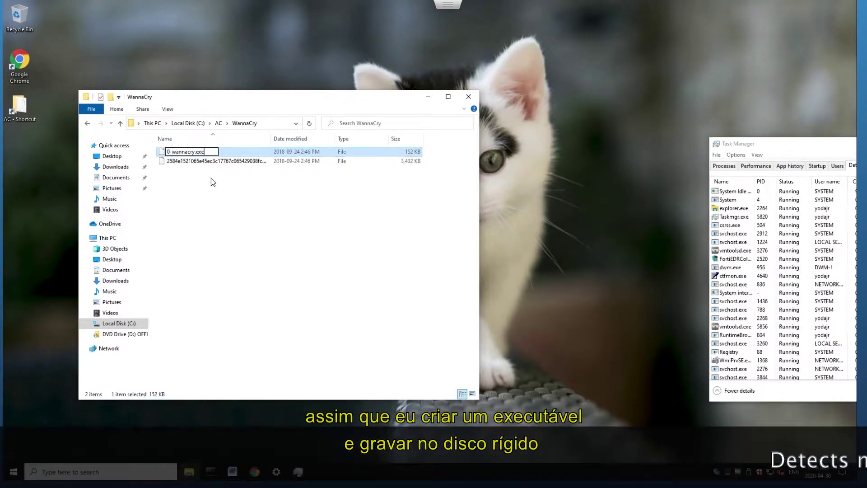
left_click(209, 225)
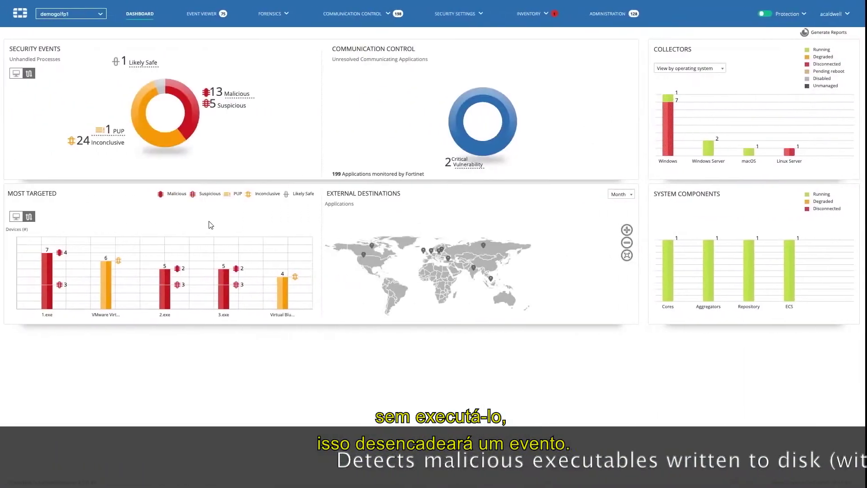
Check the Malicious File Read Attempt event for 0-wannacry.exe, then open the Security Settings menu.
left_click(201, 14)
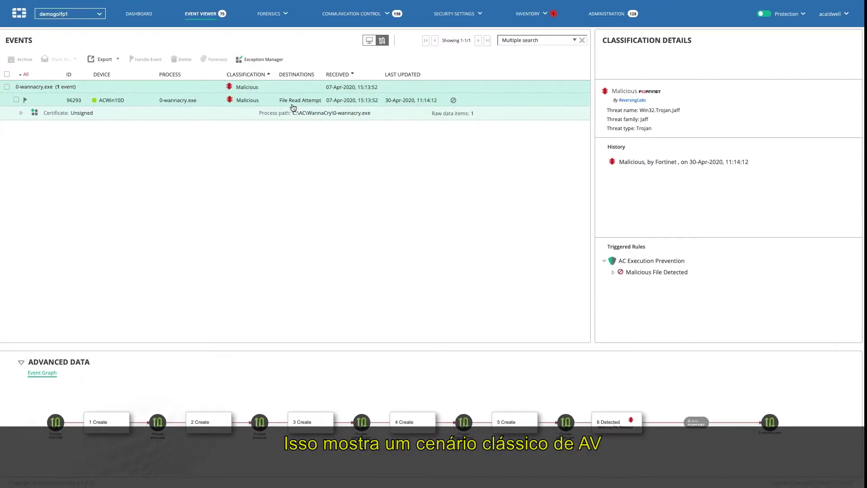
left_click(455, 13)
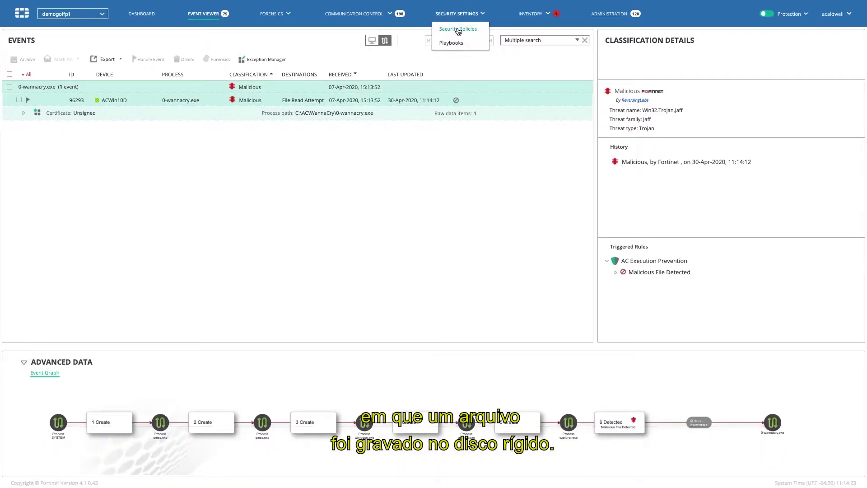
Set the AC Execution Prevention policy to Simulation mode and confirm.
left_click(457, 29)
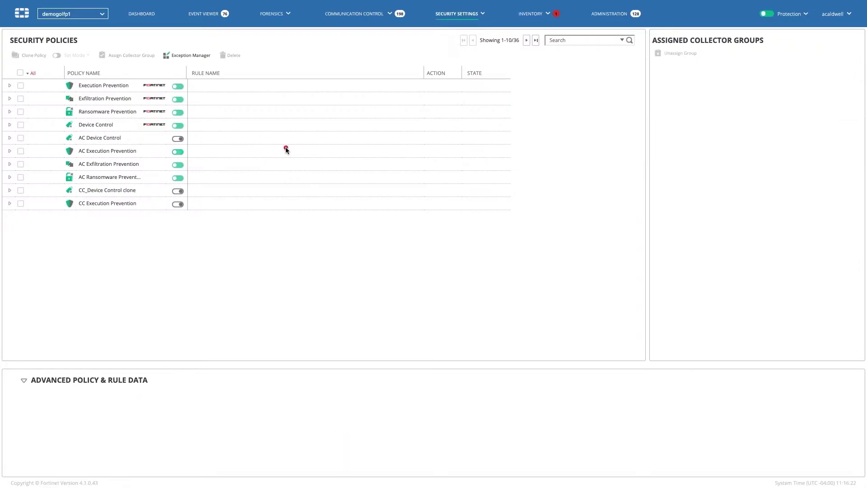
left_click_drag(299, 146, 198, 151)
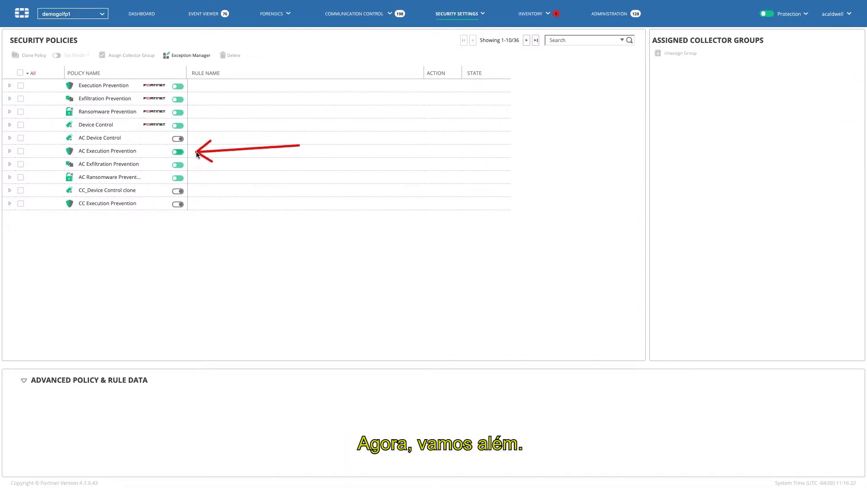
left_click(179, 152)
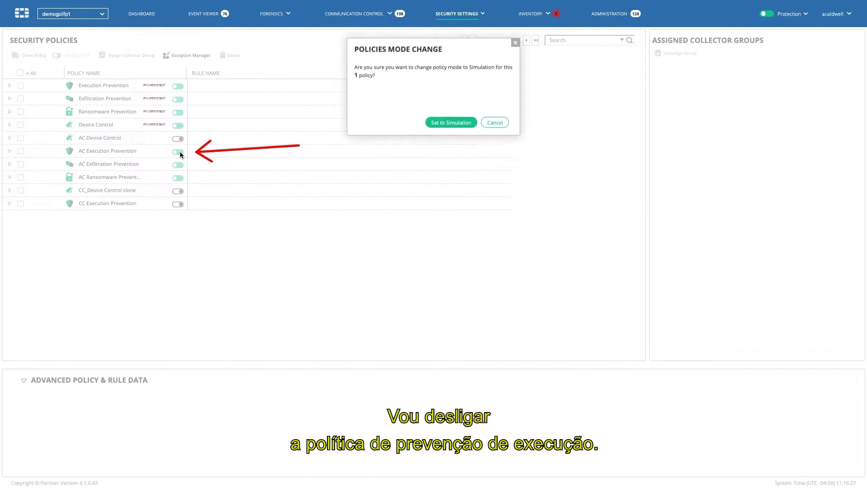
left_click(439, 125)
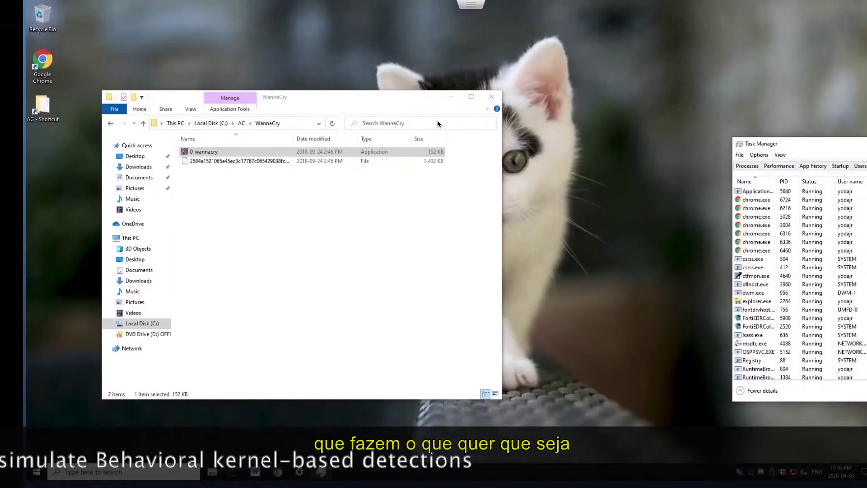
Open 0-wannacry from the WannaCry folder, then return to the AC folder.
left_click(271, 220)
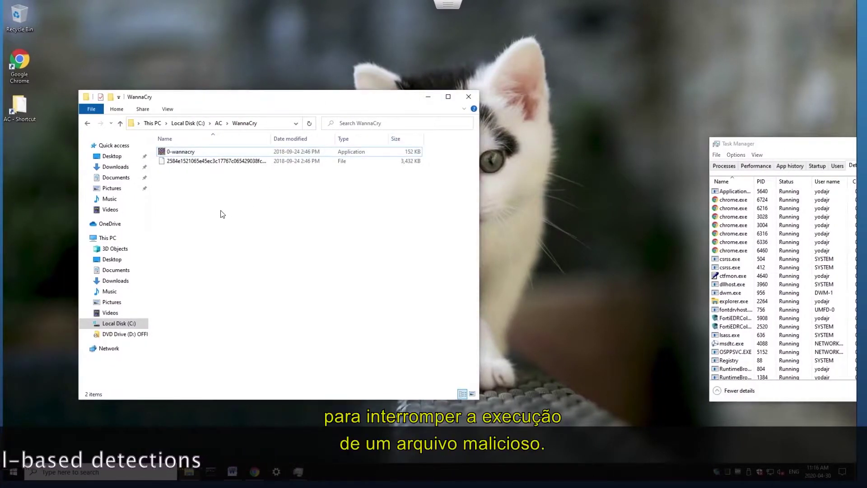
left_click(183, 153)
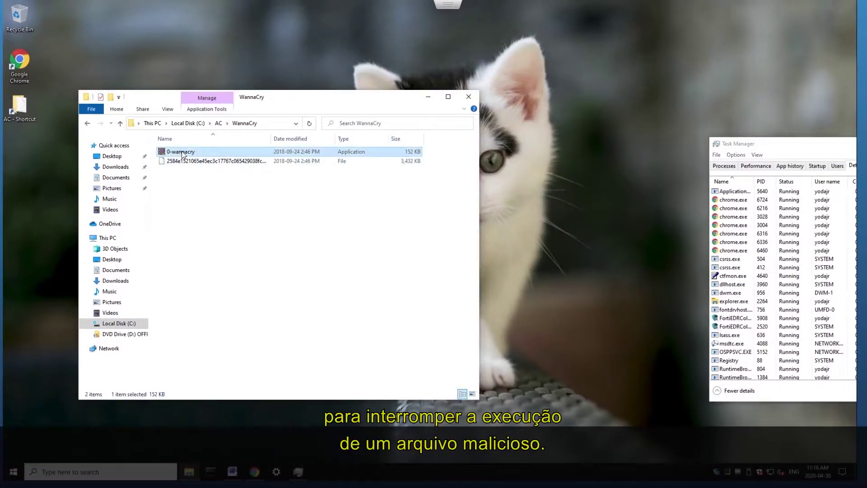
right_click(183, 153)
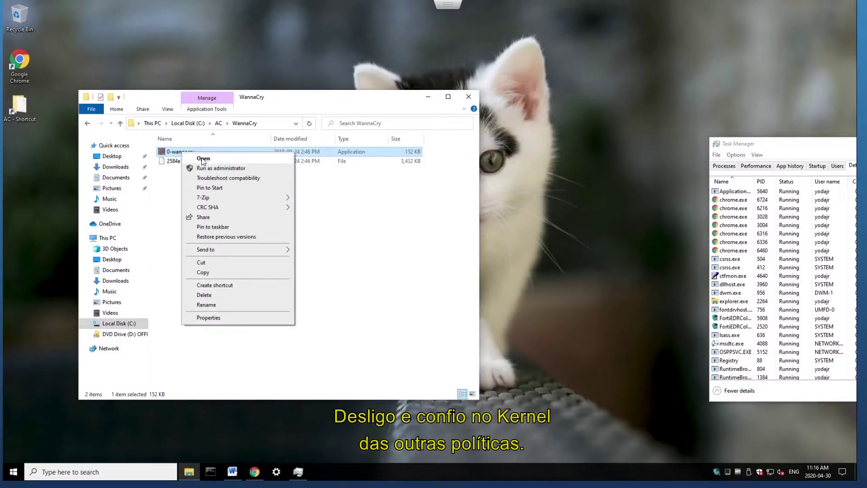
left_click(202, 159)
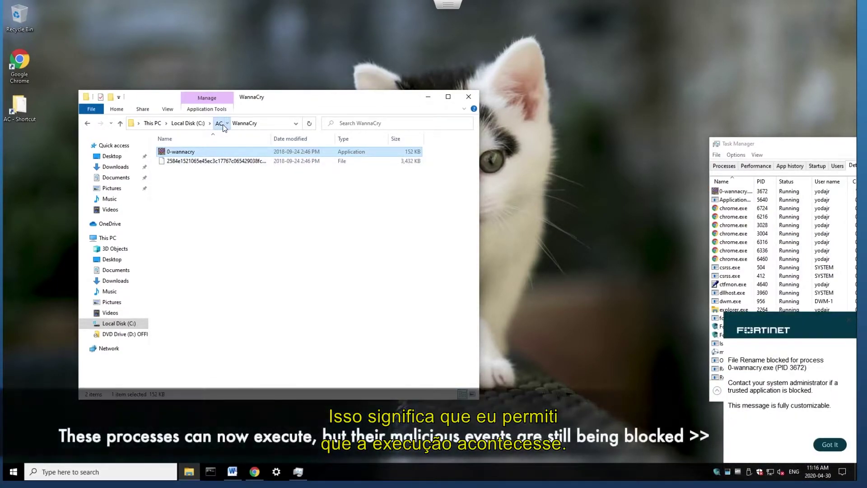
left_click(219, 123)
Rename the hashed file in ClickMe to clickme.exe, then go back to the AC folder.
double_click(178, 162)
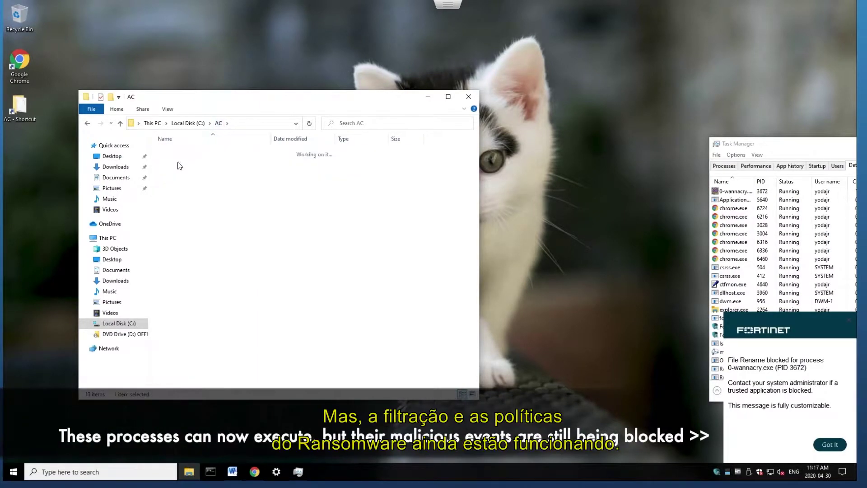
left_click(194, 153)
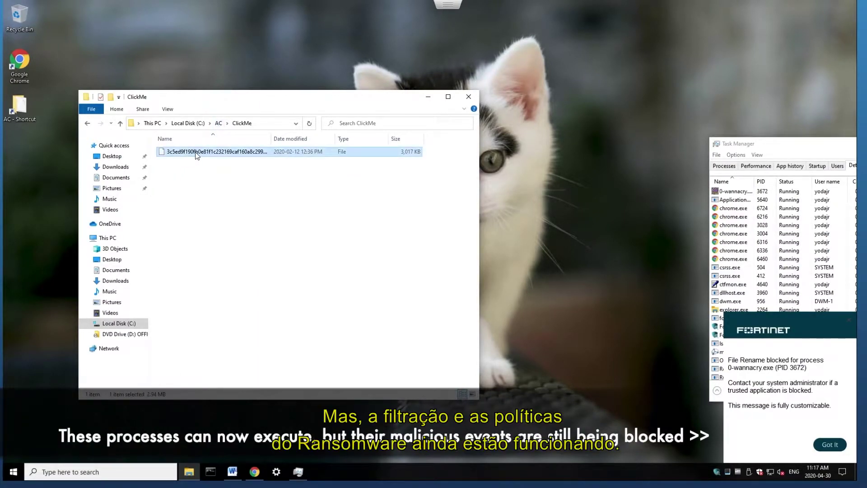
left_click(196, 152)
type("clickme.e")
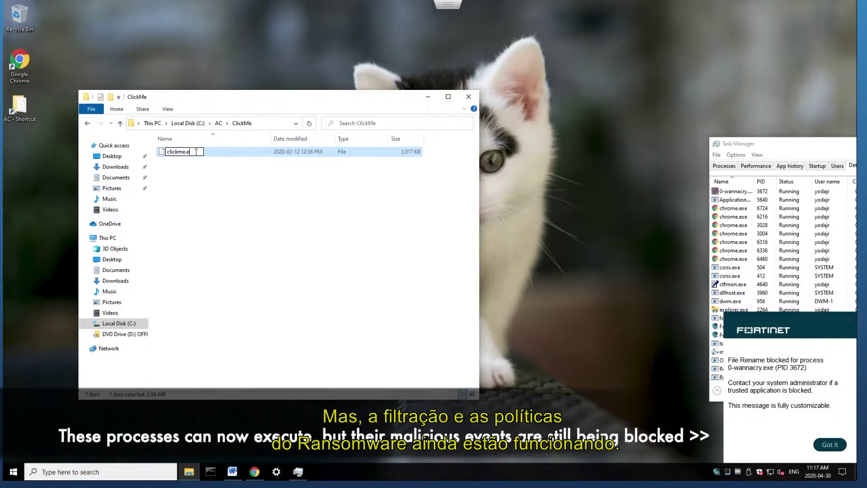
type("xe")
key("Return")
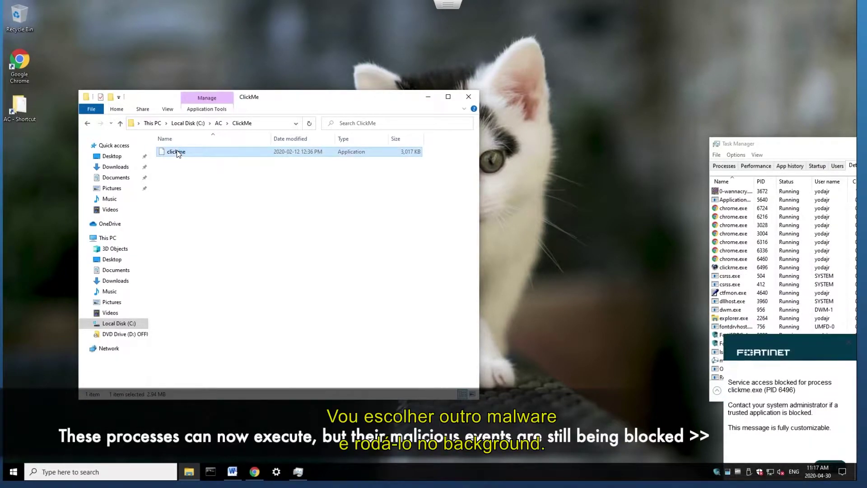
left_click(220, 124)
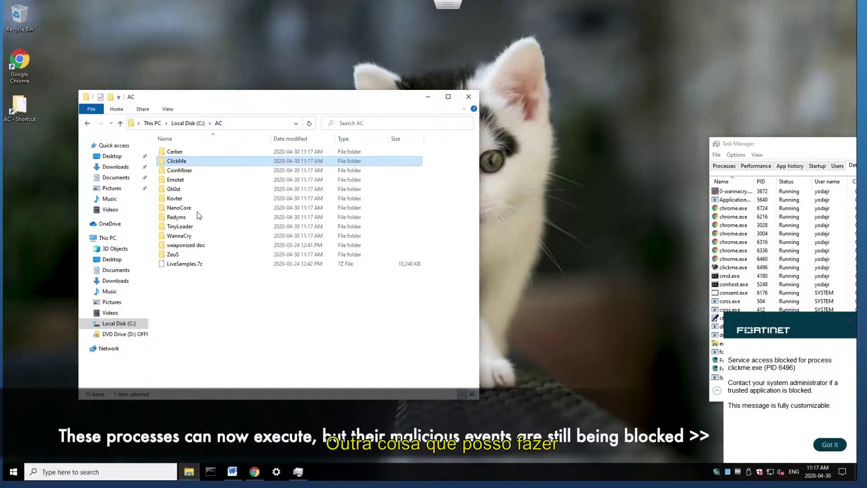
Open the weaponized doc folder in AC and select the registration Word document.
left_click(184, 248)
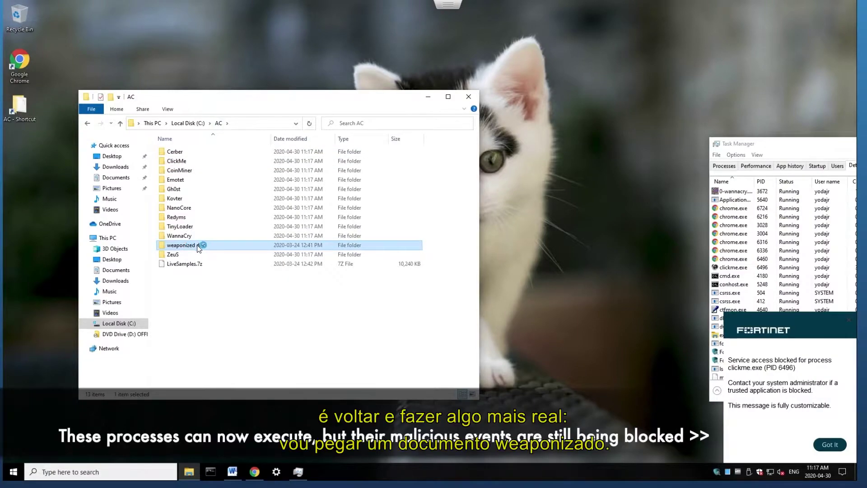
double_click(183, 248)
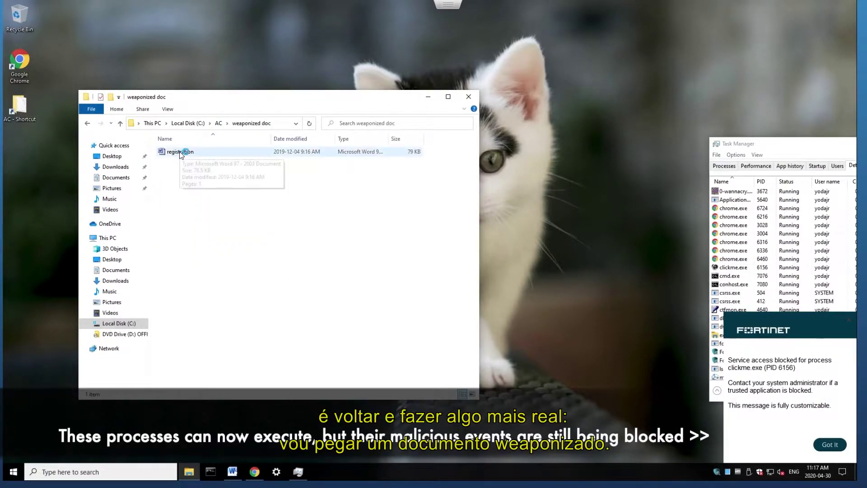
left_click(180, 153)
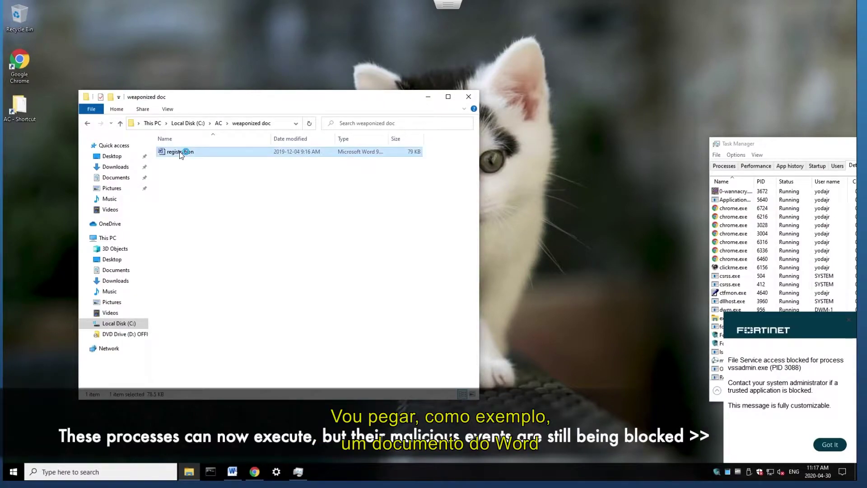
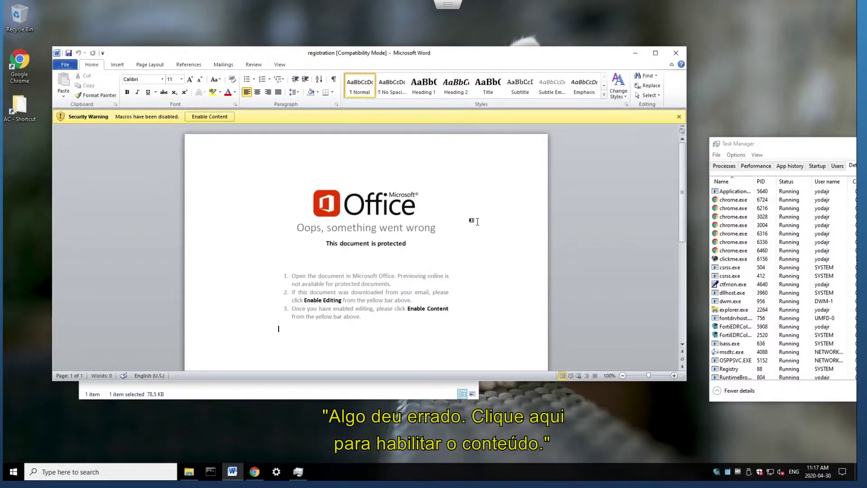
Enable the registration document's macros using Enable Content on the yellow Security Warning bar.
left_click_drag(478, 221, 233, 130)
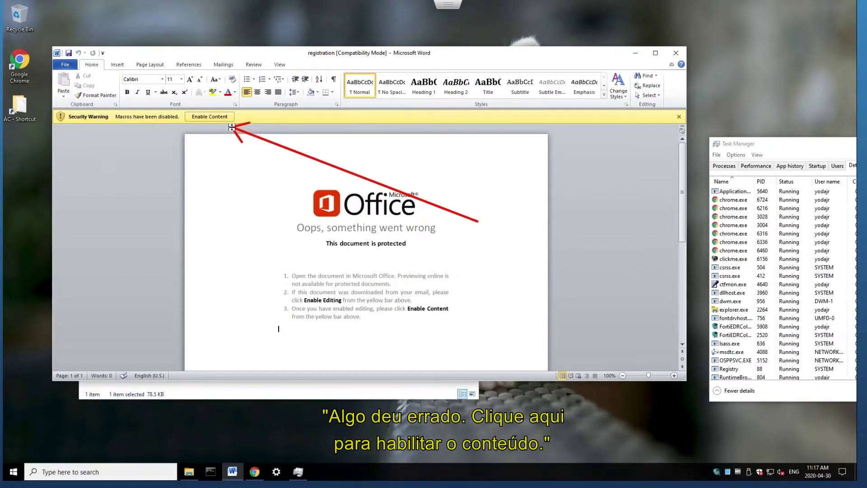
key("e")
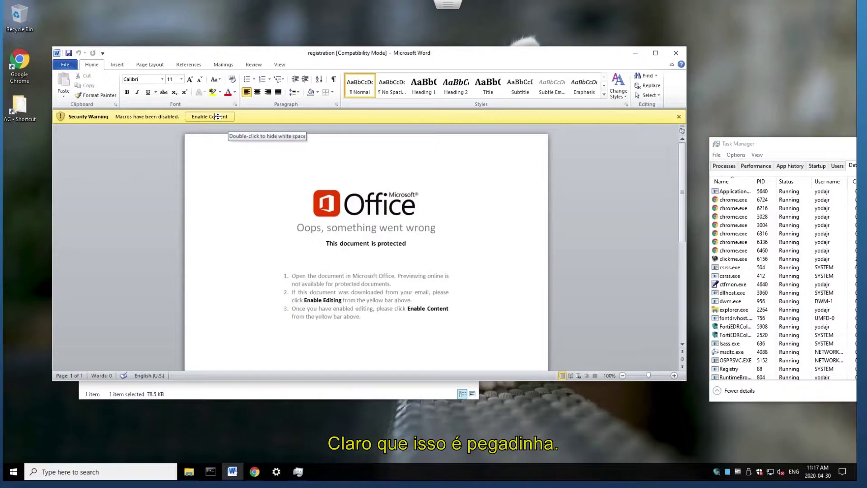
left_click(220, 117)
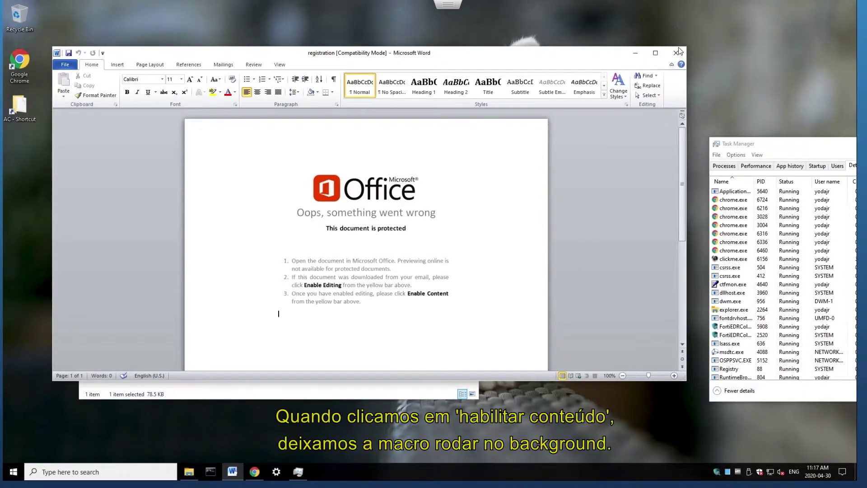
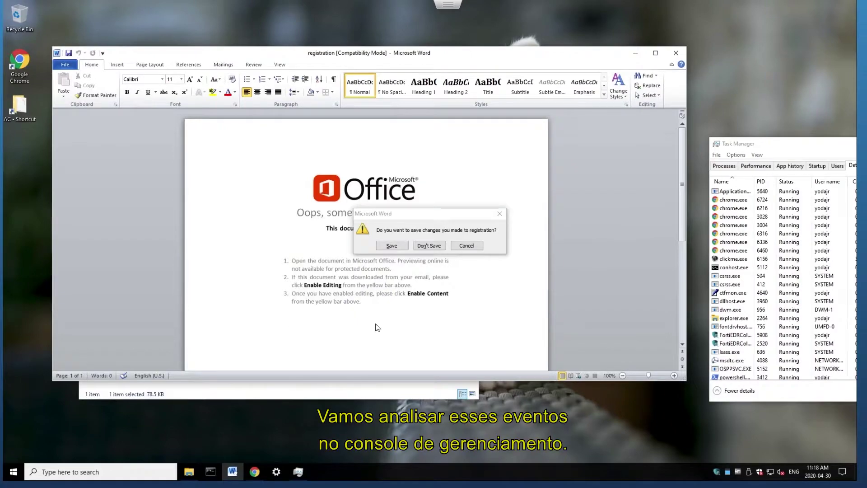
Close the Word registration document without saving its changes.
left_click(428, 246)
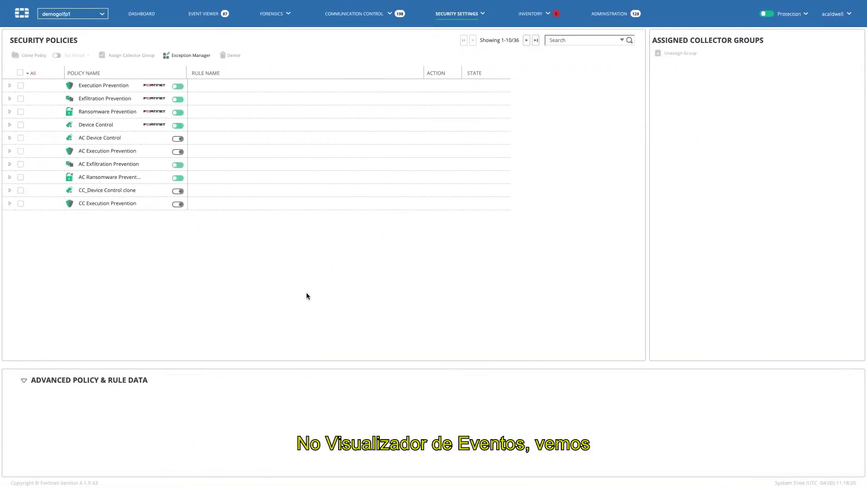
In the Event Viewer, expand 0-wannacry.exe, mark File Creation event 96396 and view its details.
left_click(204, 14)
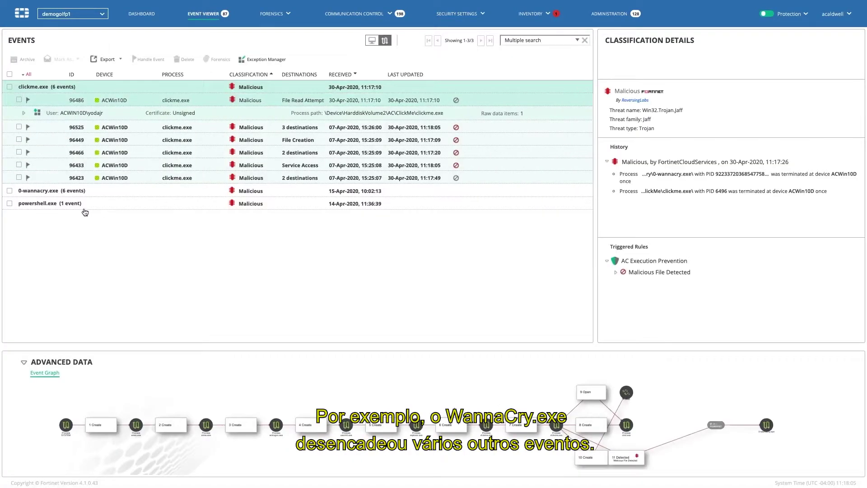
left_click(39, 191)
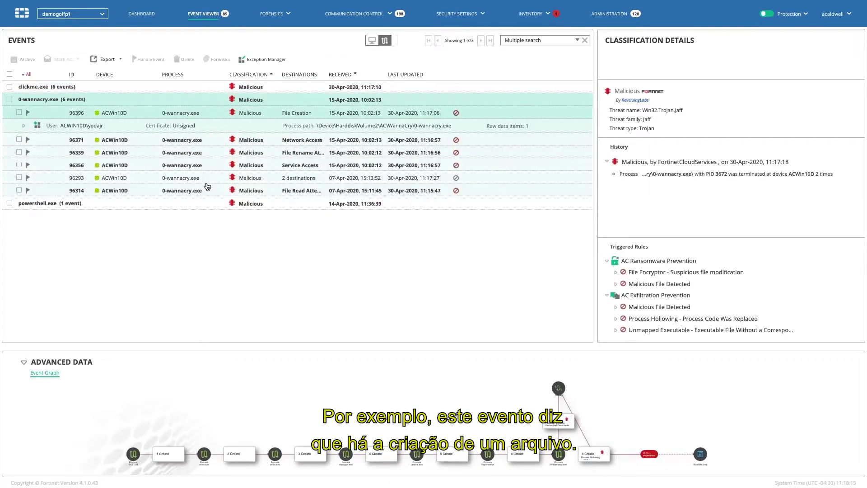
left_click(298, 115)
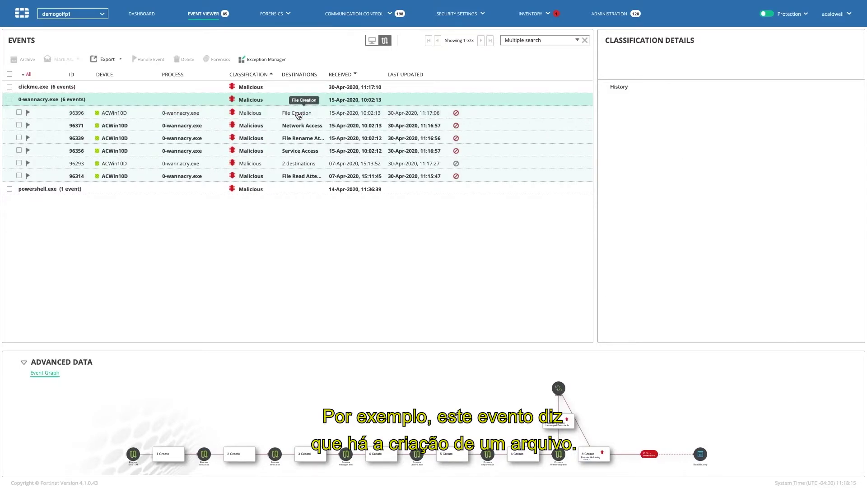
left_click(19, 113)
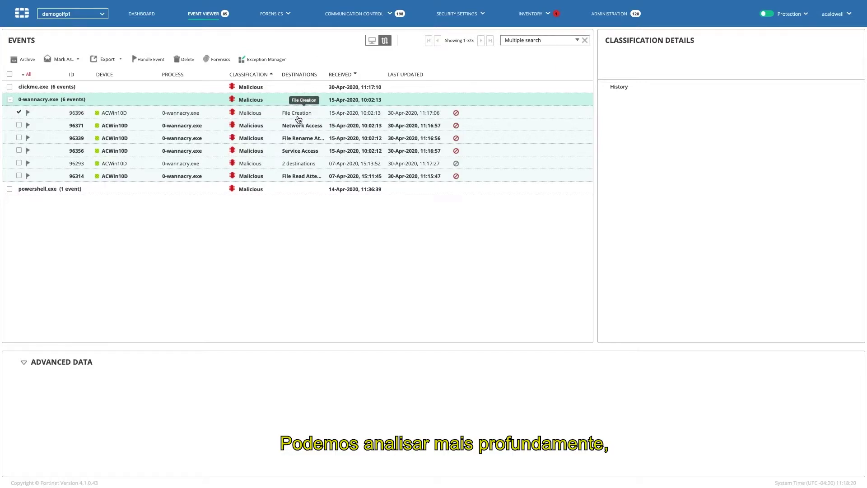
left_click(49, 117)
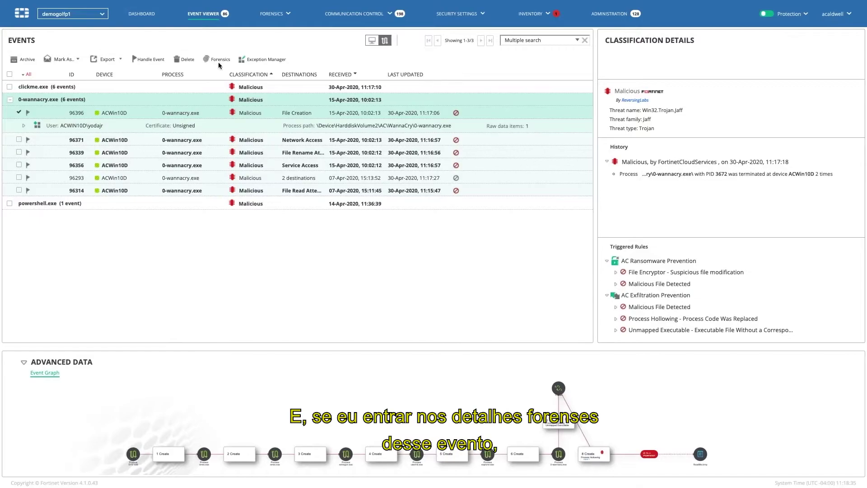
left_click(220, 60)
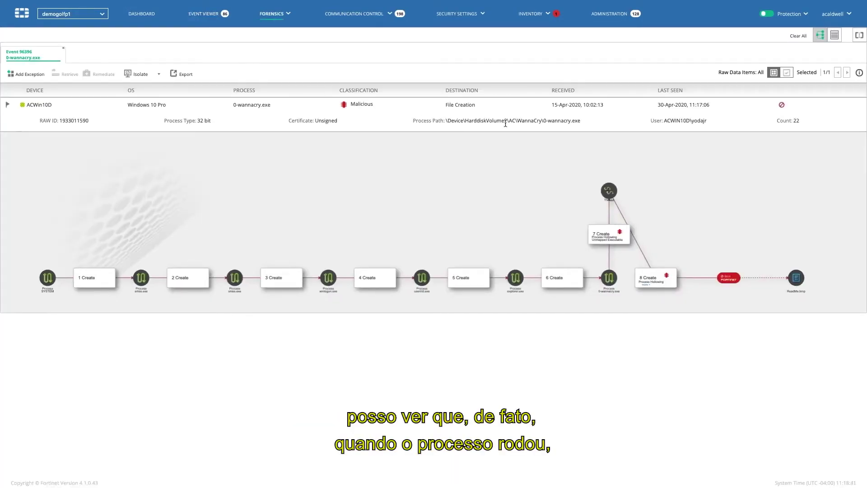
Zoom event 96396's process graph around 8 Create and pan to the Thread node.
scroll(666, 272, "up", 2)
scroll(665, 273, "up", 2)
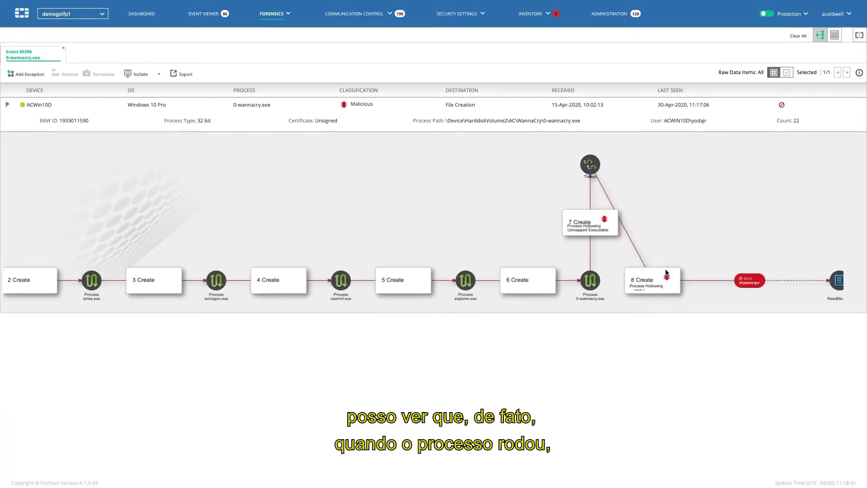
left_click_drag(665, 272, 511, 239)
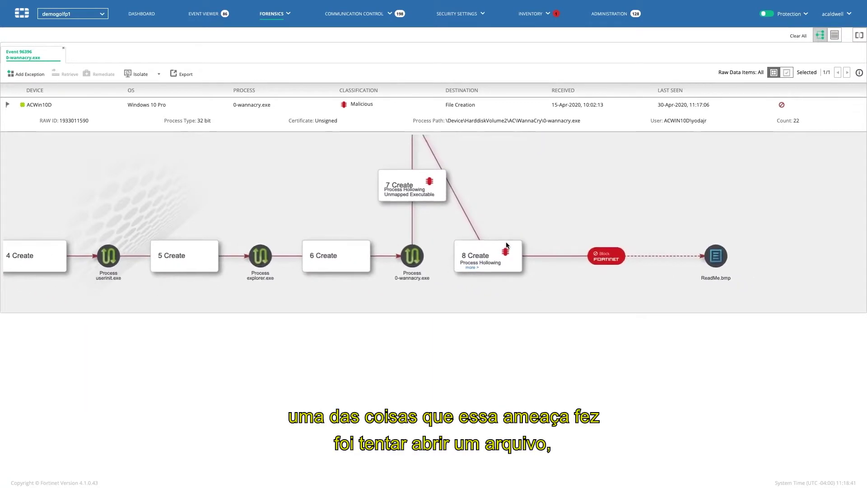
left_click_drag(607, 216, 551, 236)
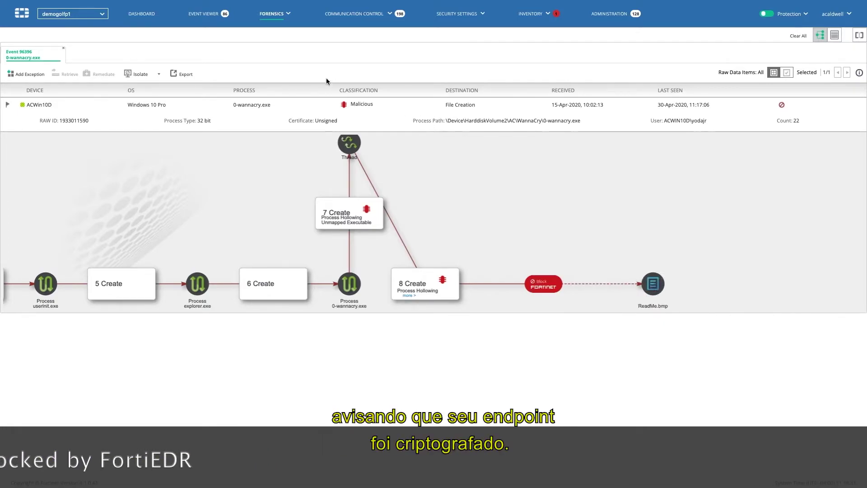
left_click(212, 18)
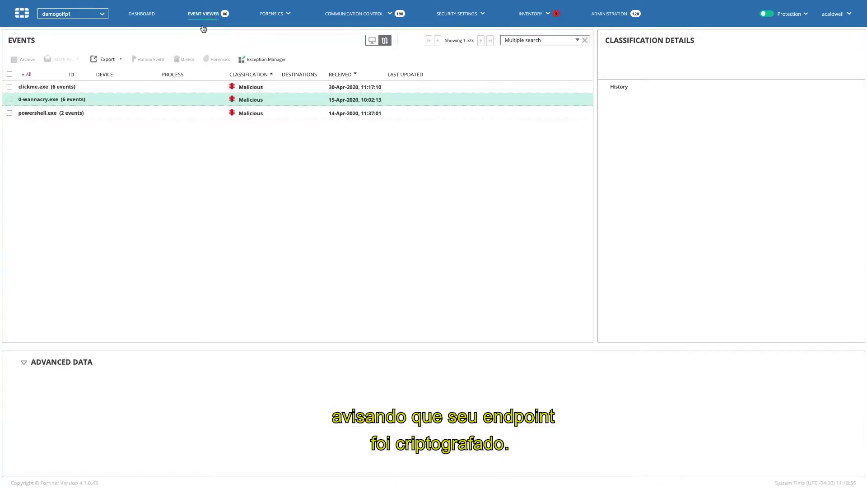
left_click(43, 92)
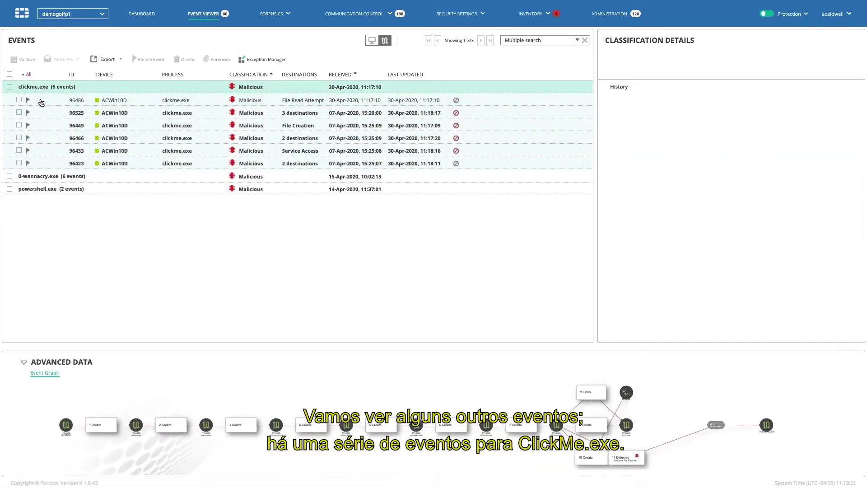
left_click(42, 114)
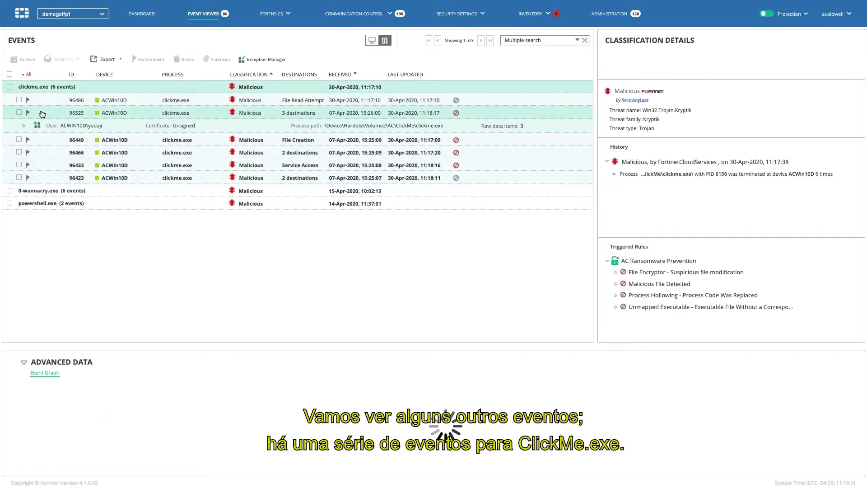
left_click(24, 130)
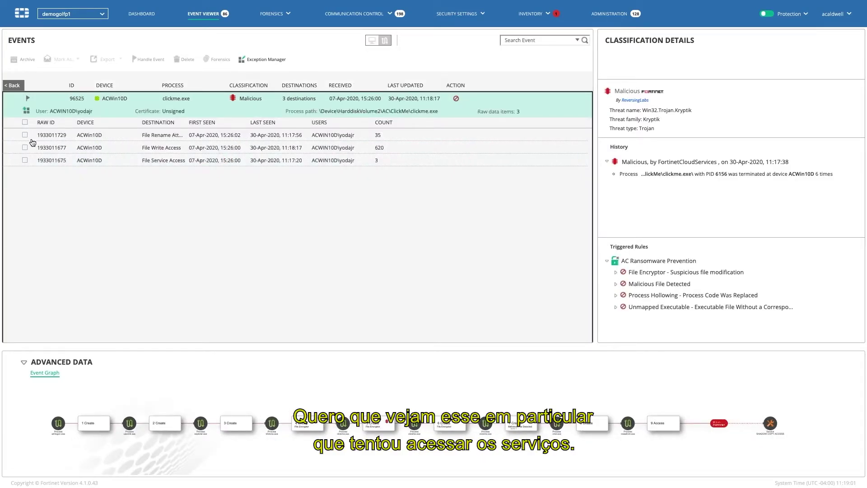
left_click(26, 161)
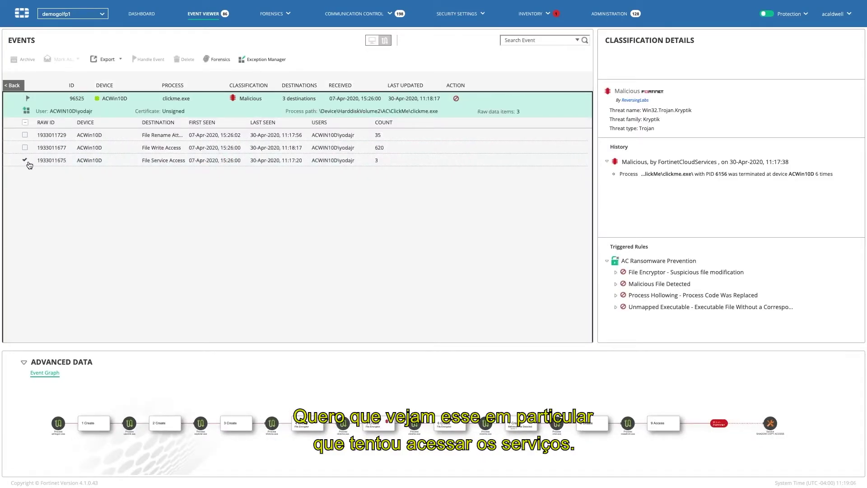
left_click(218, 59)
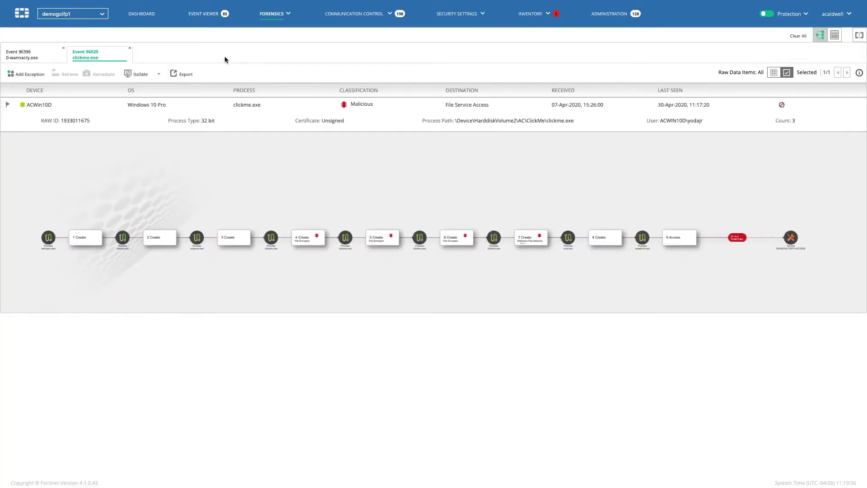
Zoom and pan the forensic graph to the blocked Shadow Copy Access node.
scroll(749, 275, "up", 3)
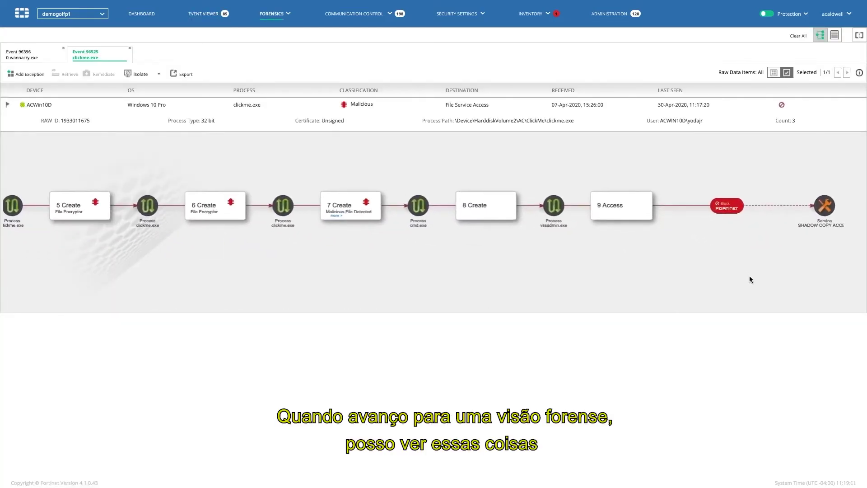
left_click_drag(795, 232, 709, 248)
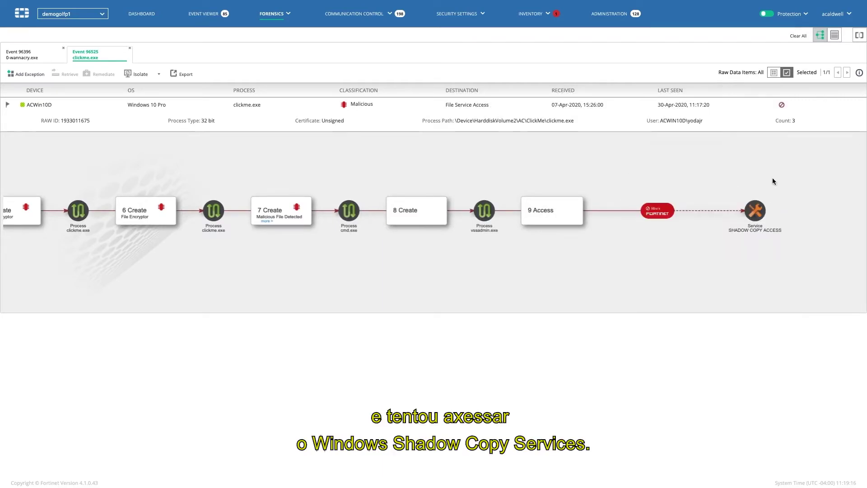
left_click(835, 36)
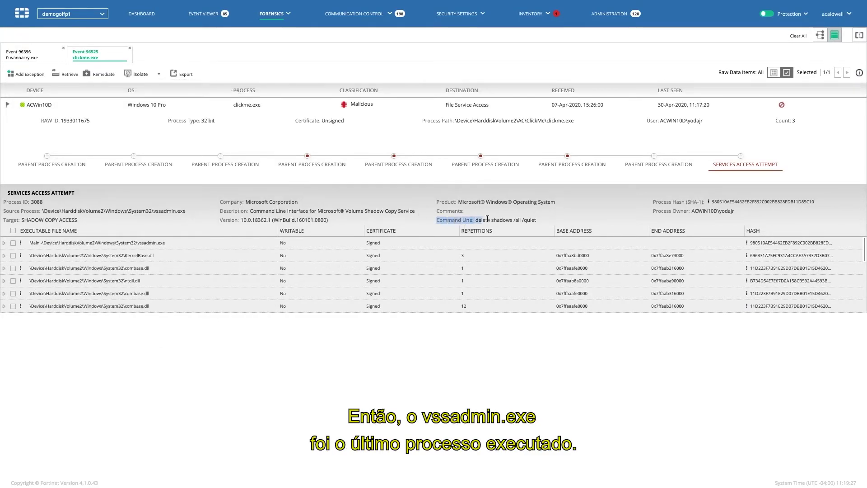
Highlight vssadmin.exe's 'delete shadows /all /quiet' command line in the Services Access Attempt details.
left_click_drag(487, 219, 523, 219)
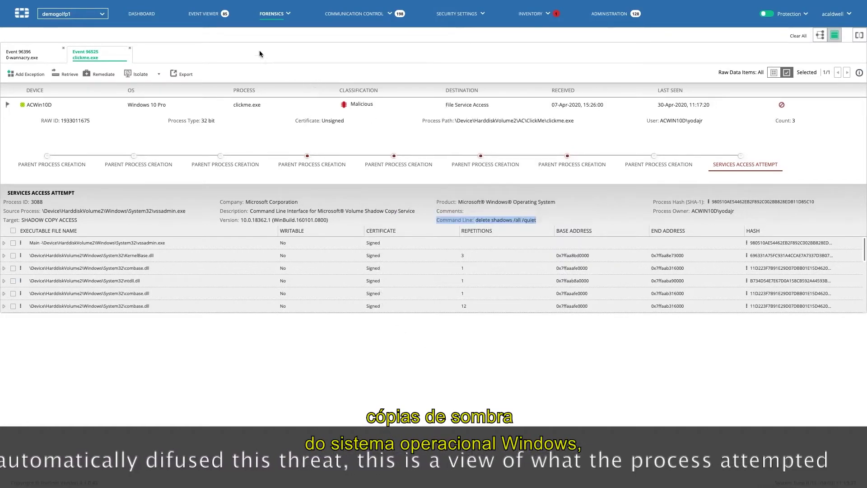
left_click(204, 13)
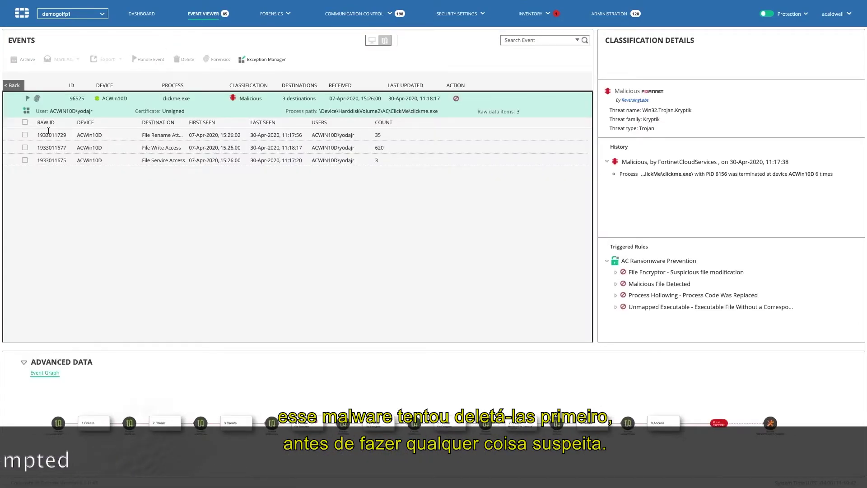
Review the powershell.exe event graph around 8 Connect, then start memory retrieval for vssadmin.exe.
left_click(14, 86)
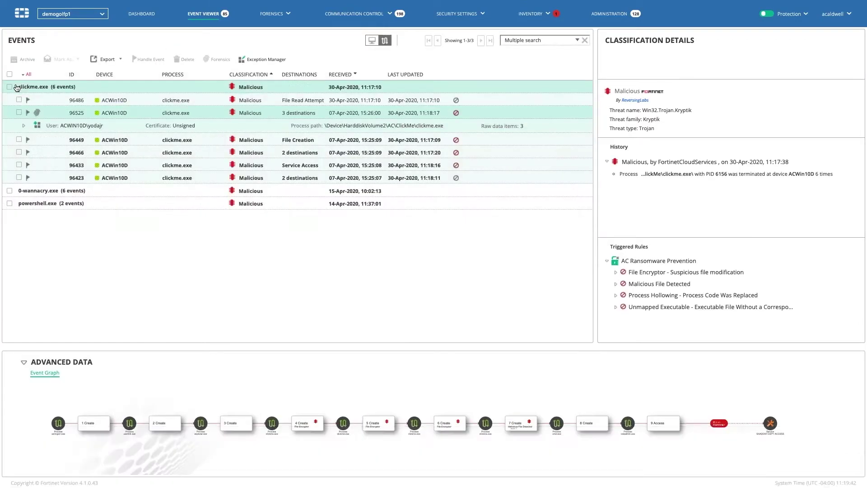
left_click(32, 204)
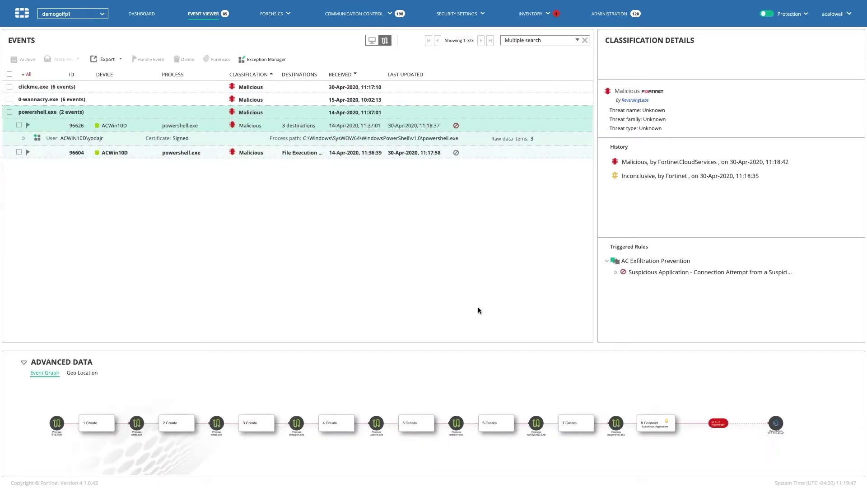
scroll(637, 423, "up", 5)
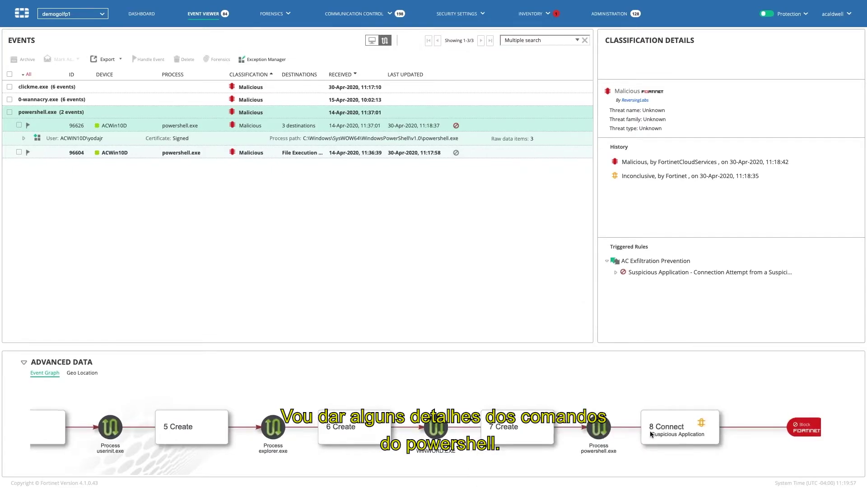
scroll(650, 430, "up", 2)
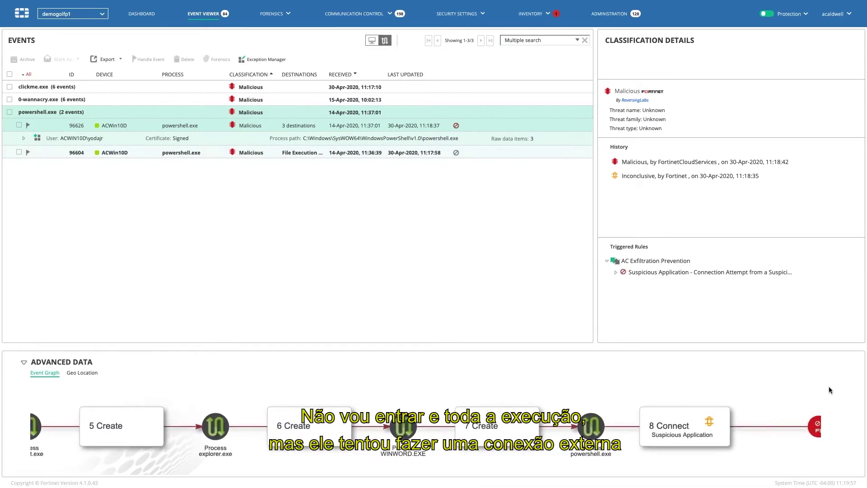
left_click(648, 414)
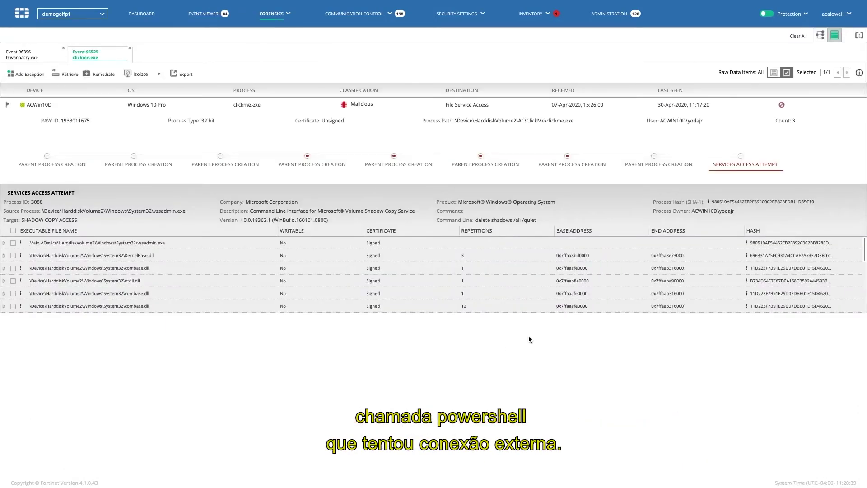
left_click(66, 74)
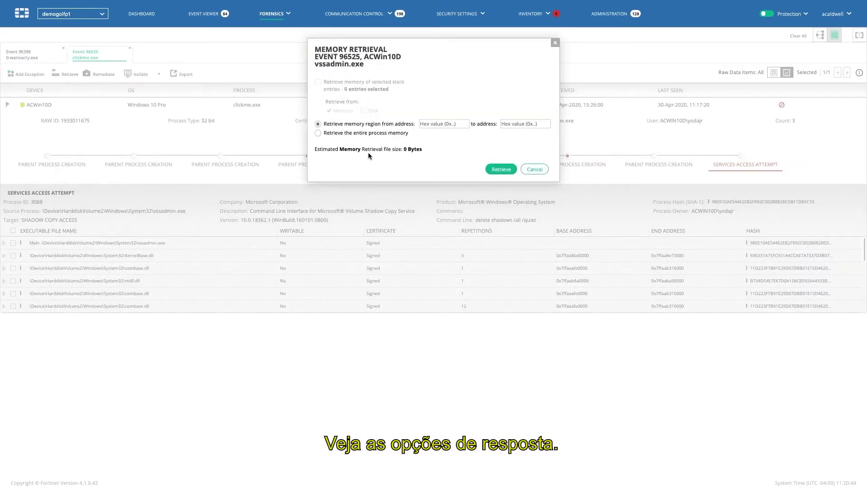
Cancel memory retrieval and view the Remediate and Isolate options without applying either.
left_click(535, 169)
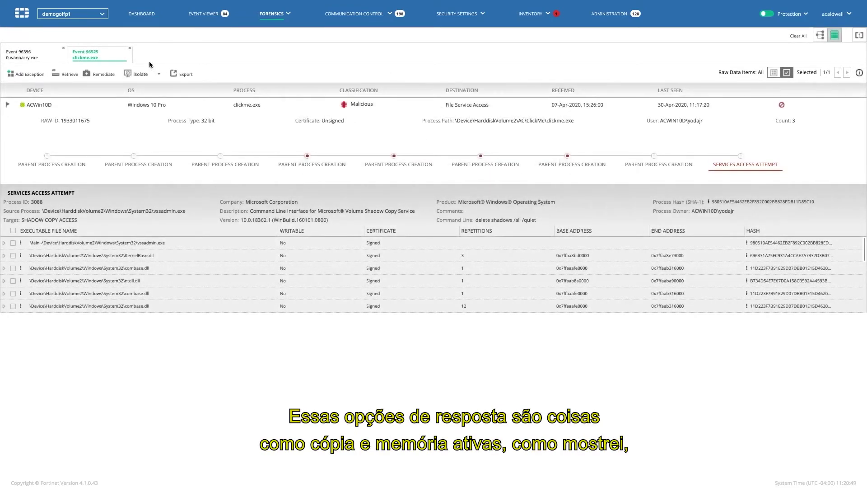
left_click(107, 75)
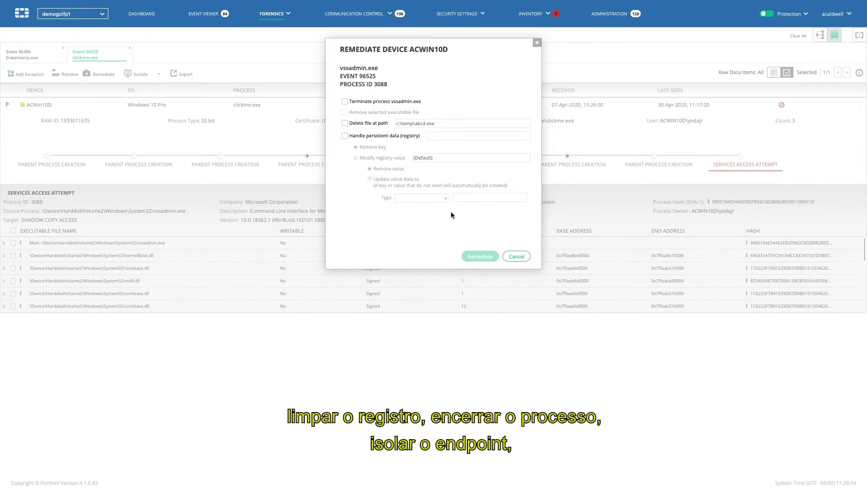
left_click(515, 257)
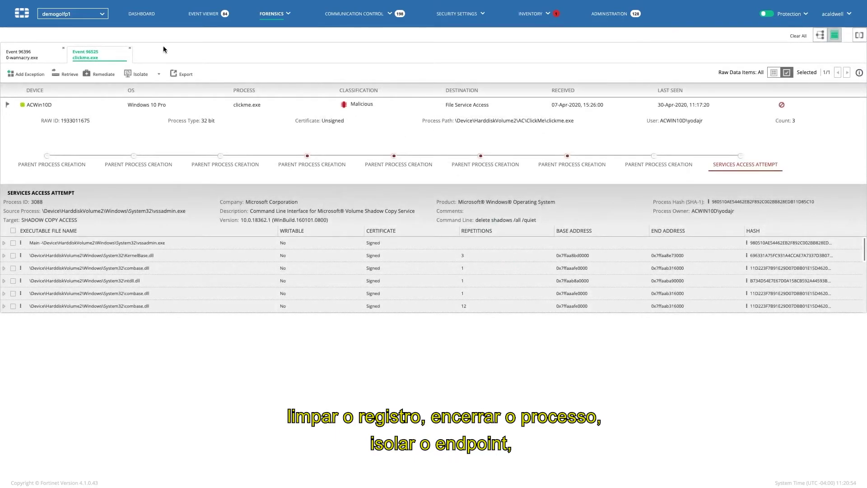
left_click(137, 75)
left_click(223, 70)
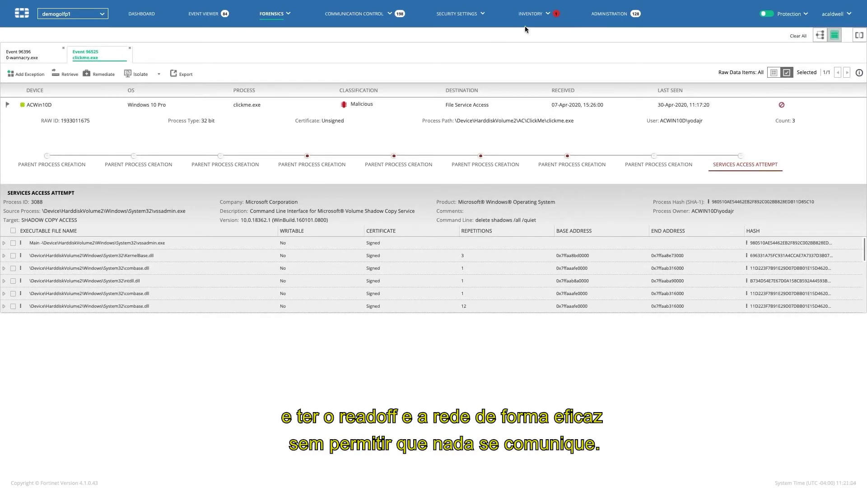
In the Default Playbook, enable Isolate device and Move to High Security group for Malicious events.
mouse_move(457, 14)
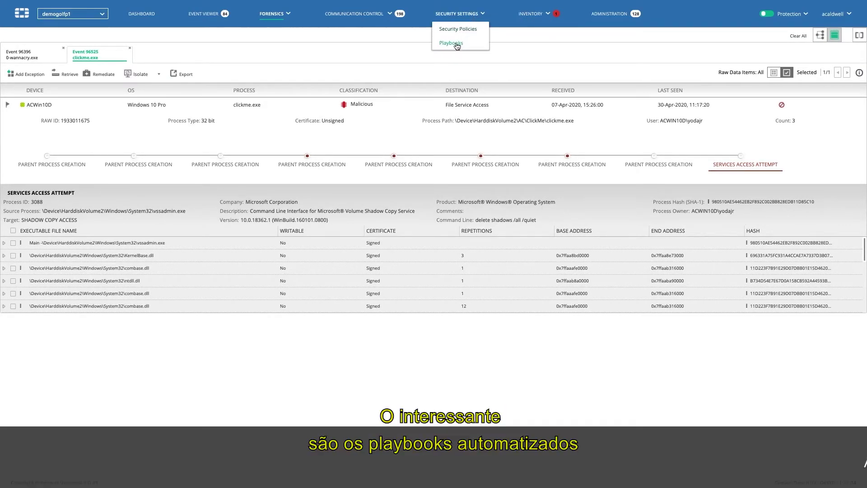
left_click(457, 44)
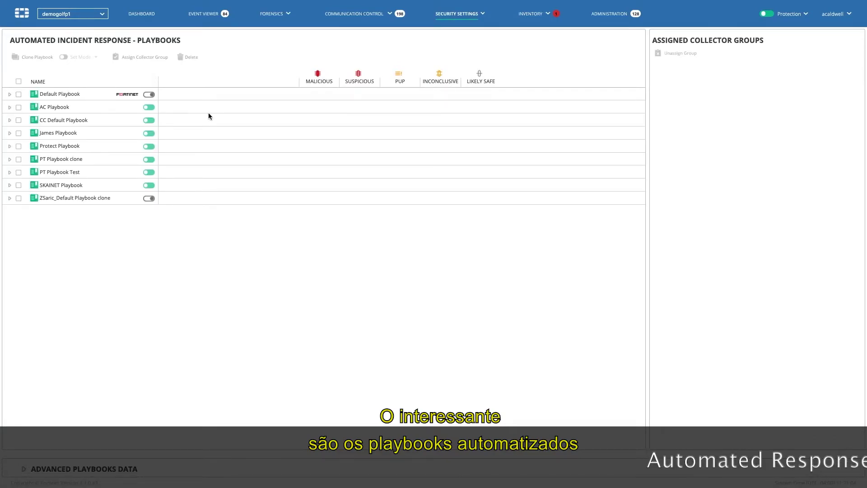
left_click(9, 94)
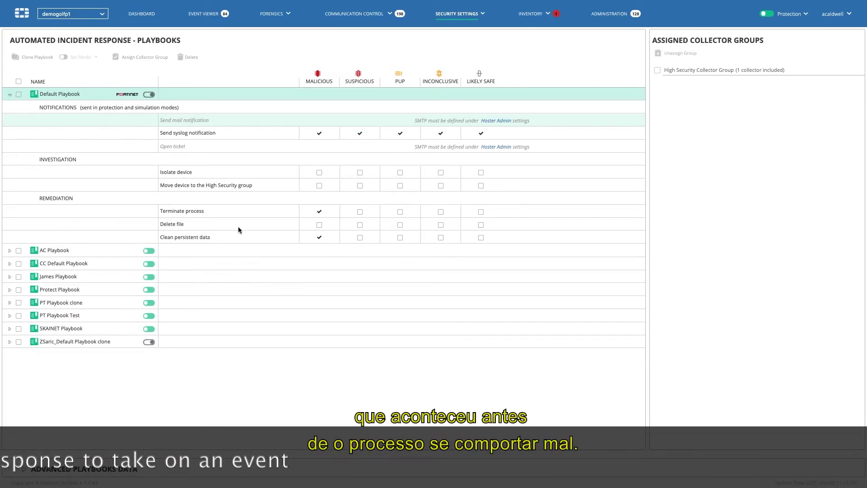
left_click(319, 173)
left_click(319, 186)
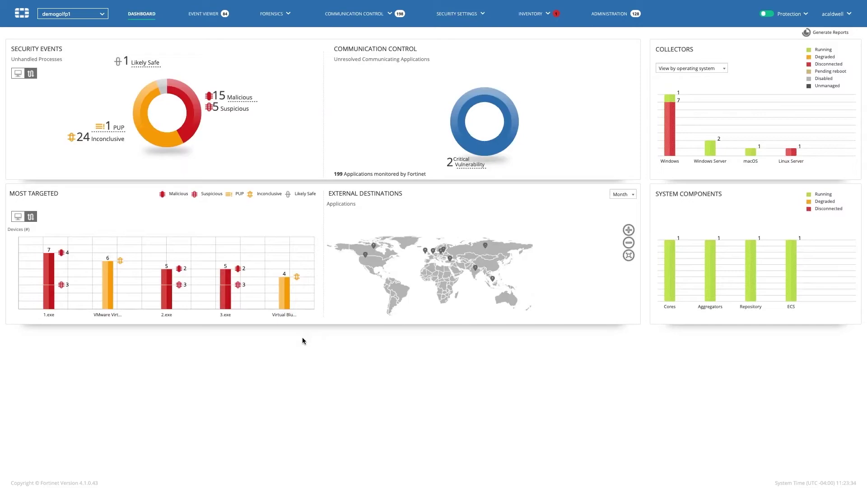
List all 199 Communication Control applications and expand Google Chrome into its versions.
left_click(356, 16)
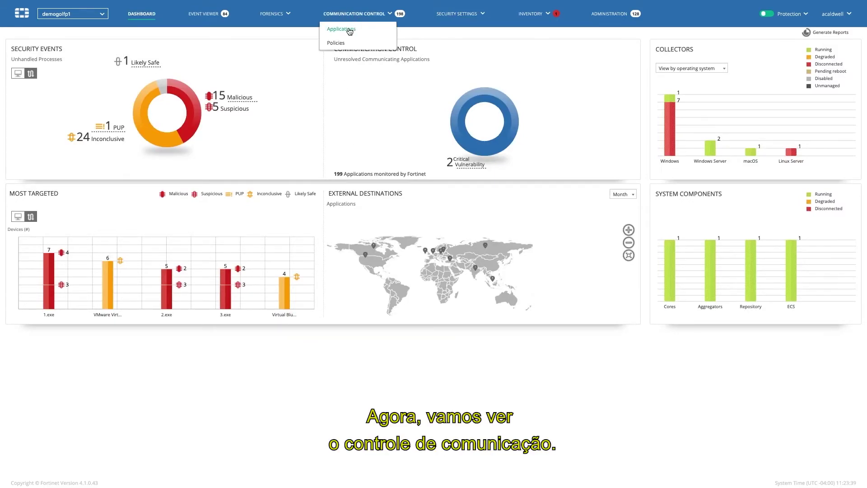
left_click(349, 30)
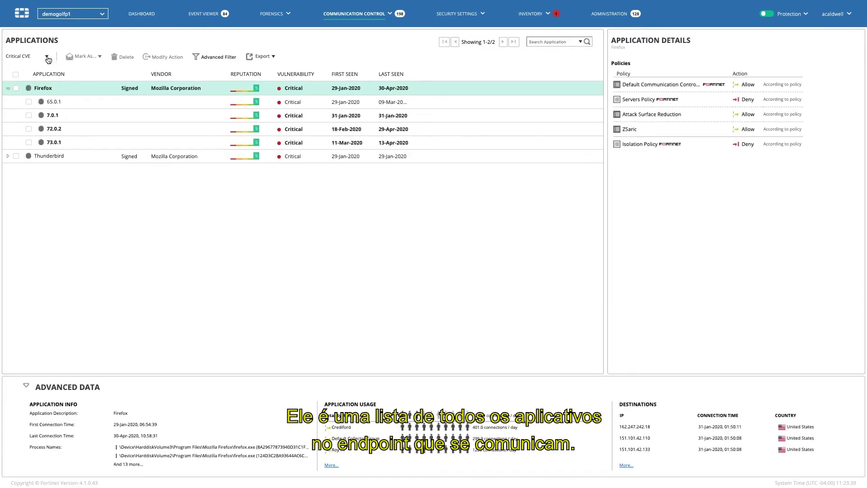
left_click(47, 57)
left_click(26, 68)
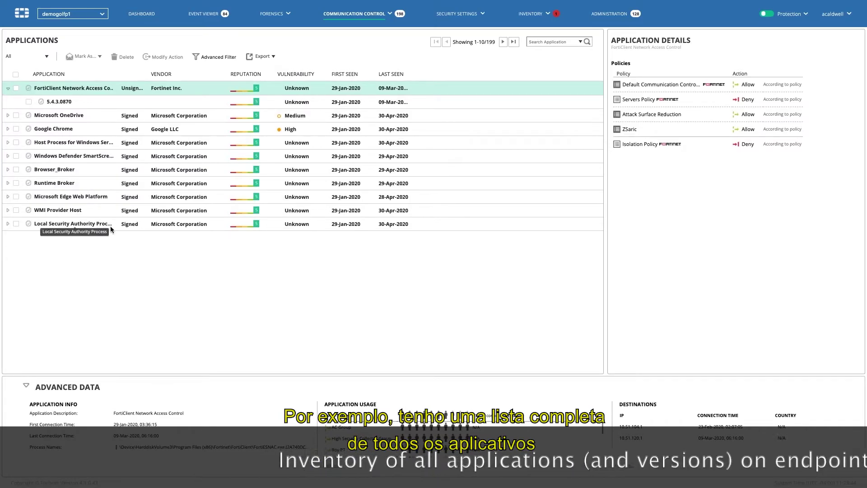
left_click(7, 129)
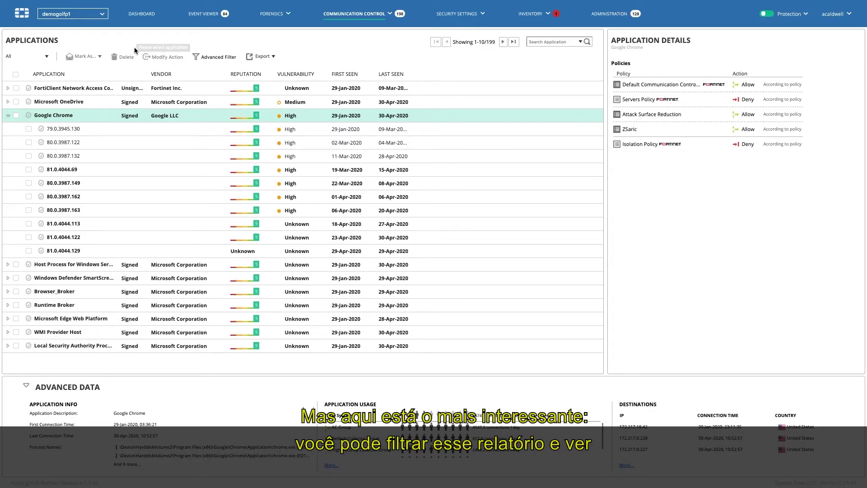
left_click(40, 57)
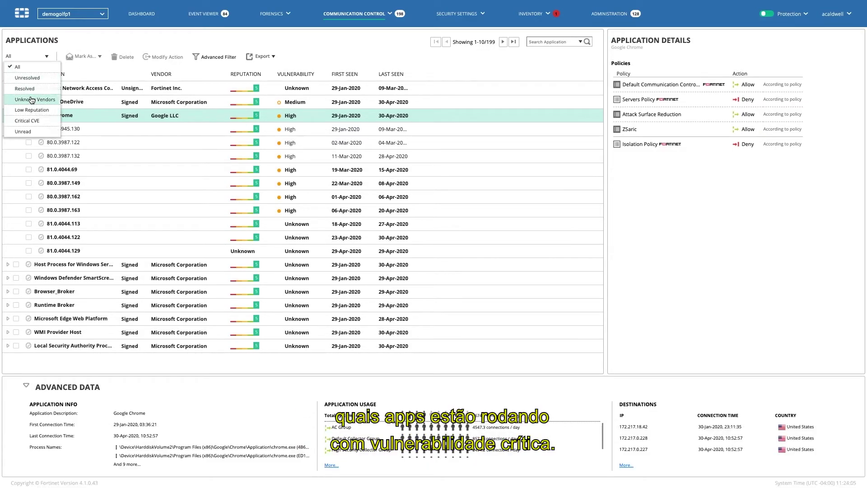
Filter applications to Critical CVE and browse Firefox 65.0.1's 106 vulnerabilities in Version Details.
left_click(27, 121)
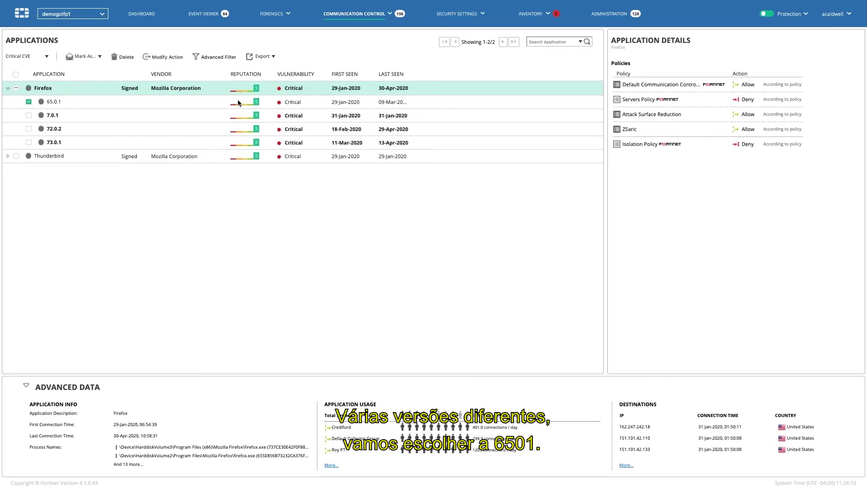
mouse_move(250, 102)
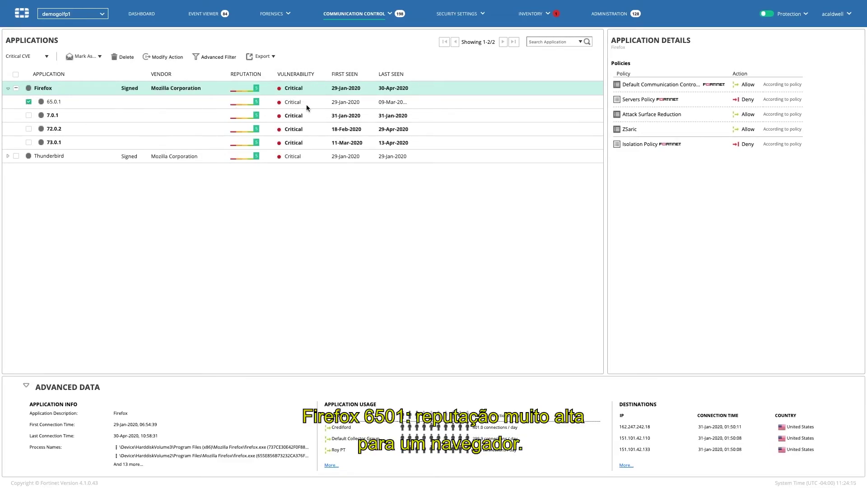
left_click(189, 102)
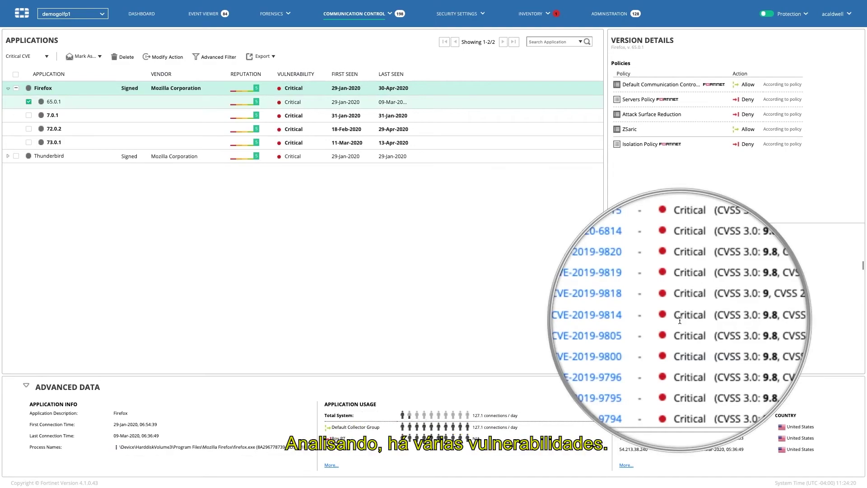
scroll(641, 289, "down", 3)
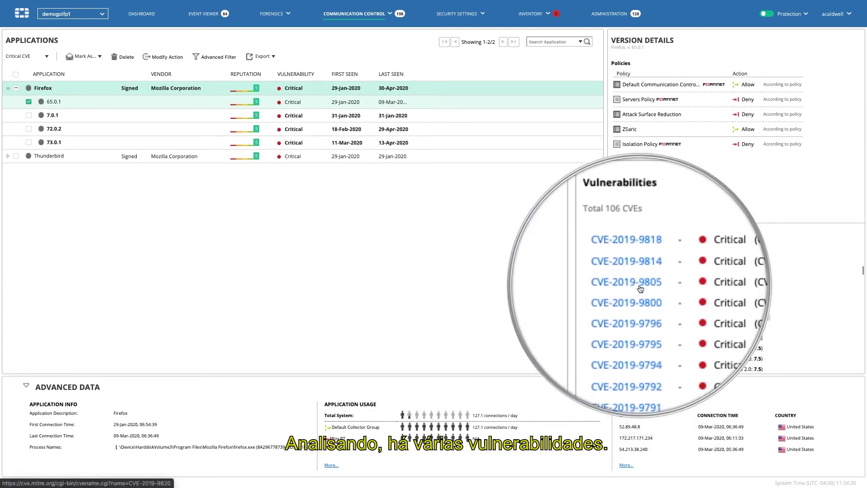
scroll(640, 289, "down", 5)
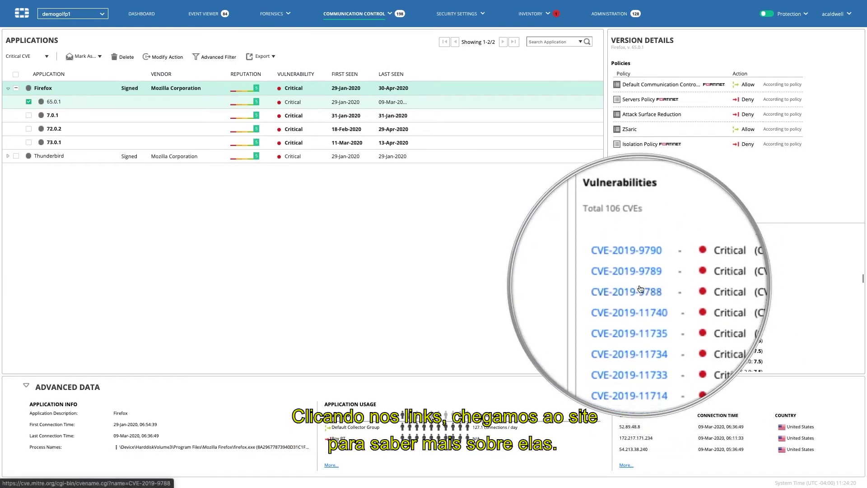
scroll(640, 289, "down", 3)
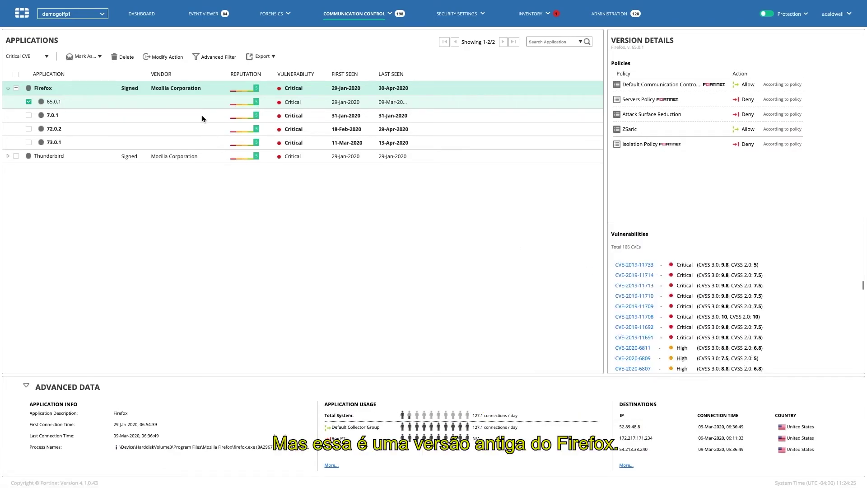
left_click(167, 56)
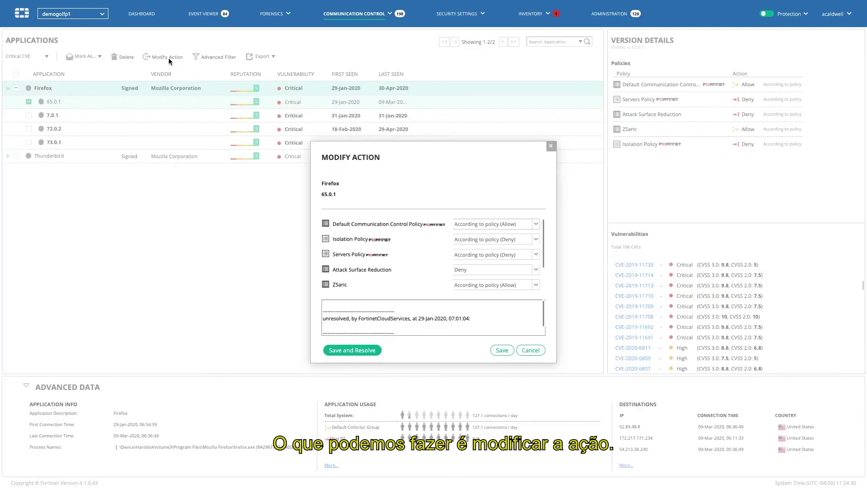
left_click(478, 224)
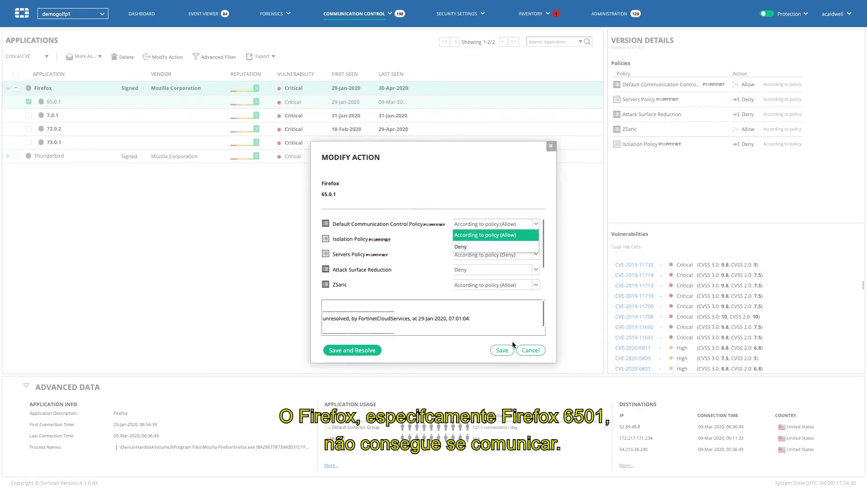
left_click(530, 350)
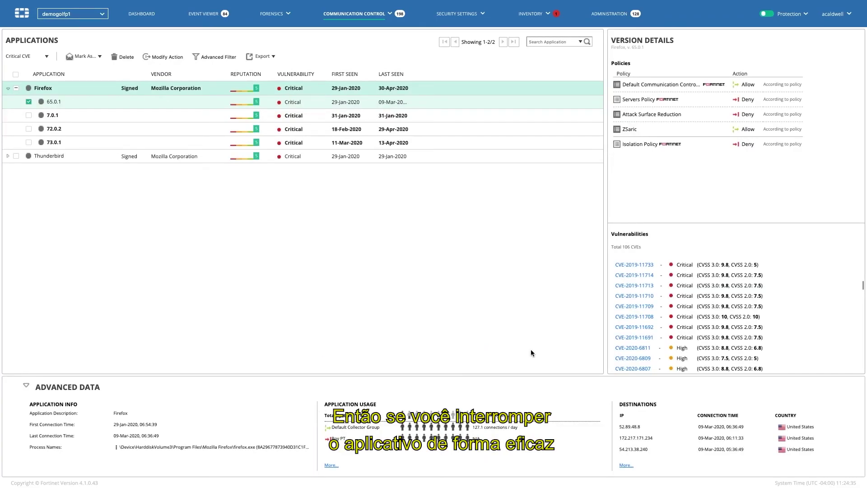
left_click(531, 21)
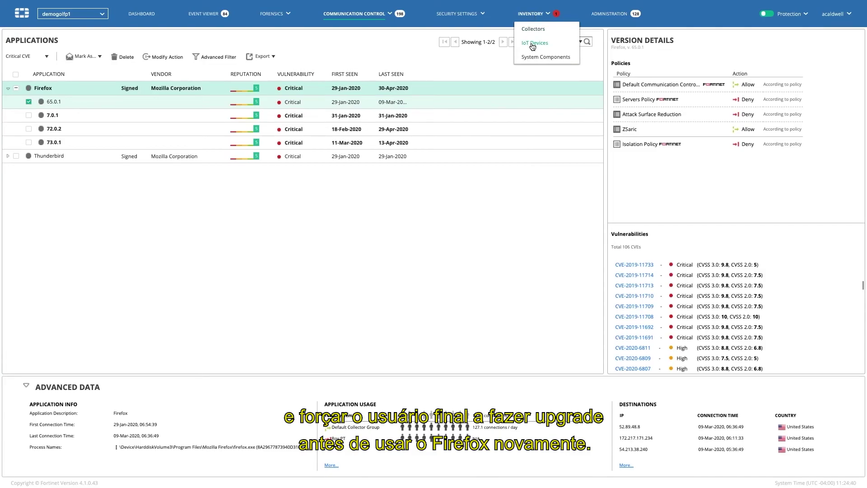
left_click(532, 44)
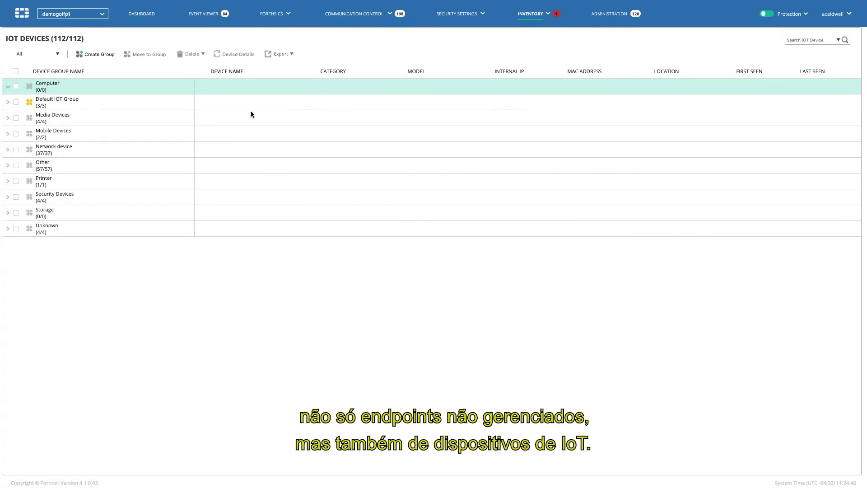
Expand the Mobile Devices, Media Devices and Printer groups to show the HP printer at 192.168.2.123.
left_click(9, 135)
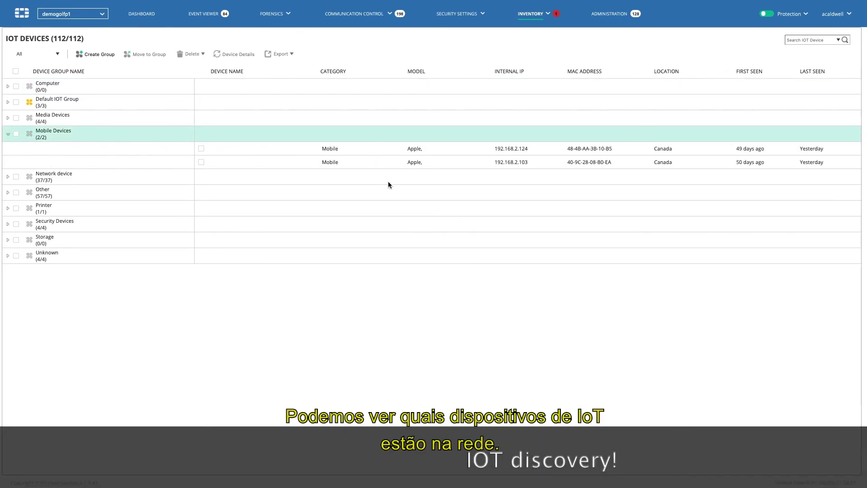
left_click(8, 118)
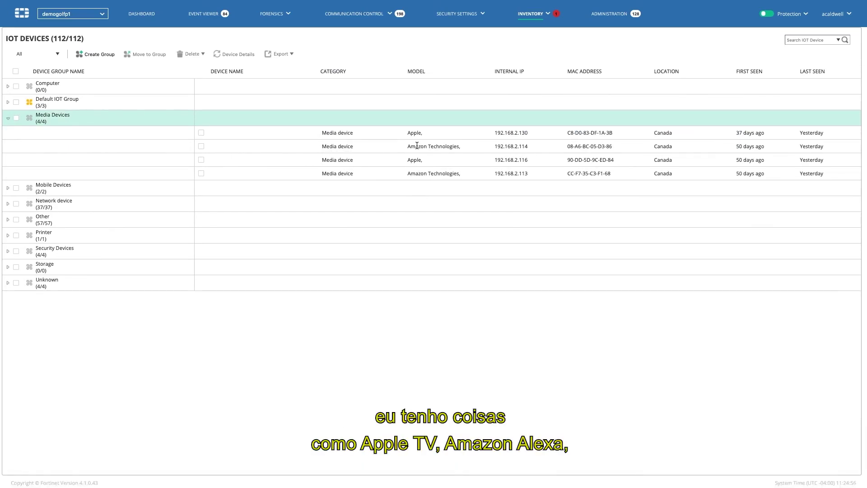
left_click(6, 238)
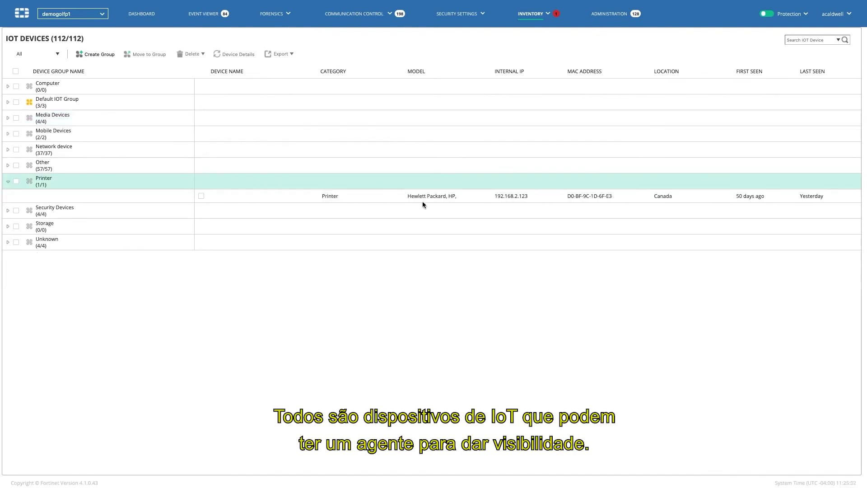